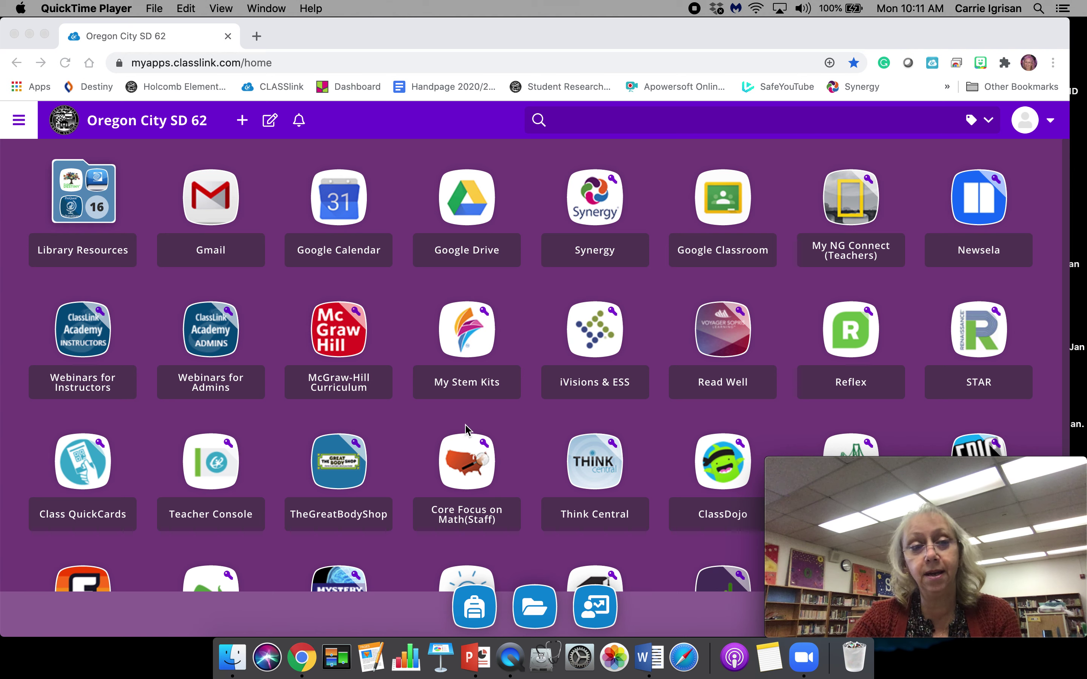
# Open Destiny from the Library Resources folder and choose Holcomb Elementary's library catalog
pyautogui.click(68, 198)
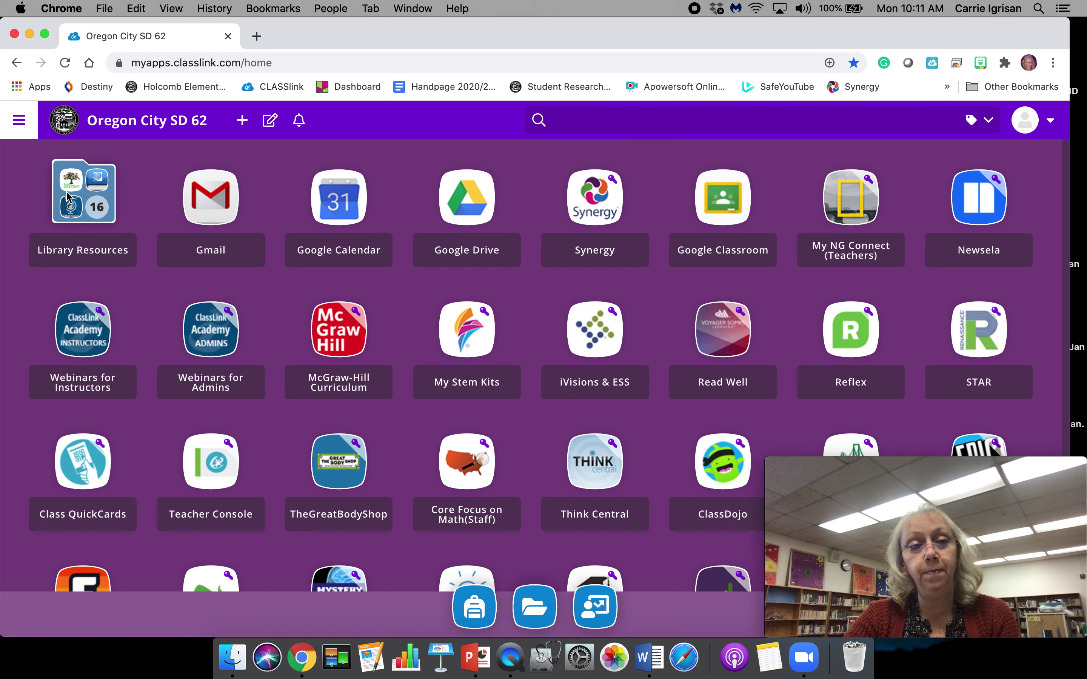
pyautogui.click(66, 197)
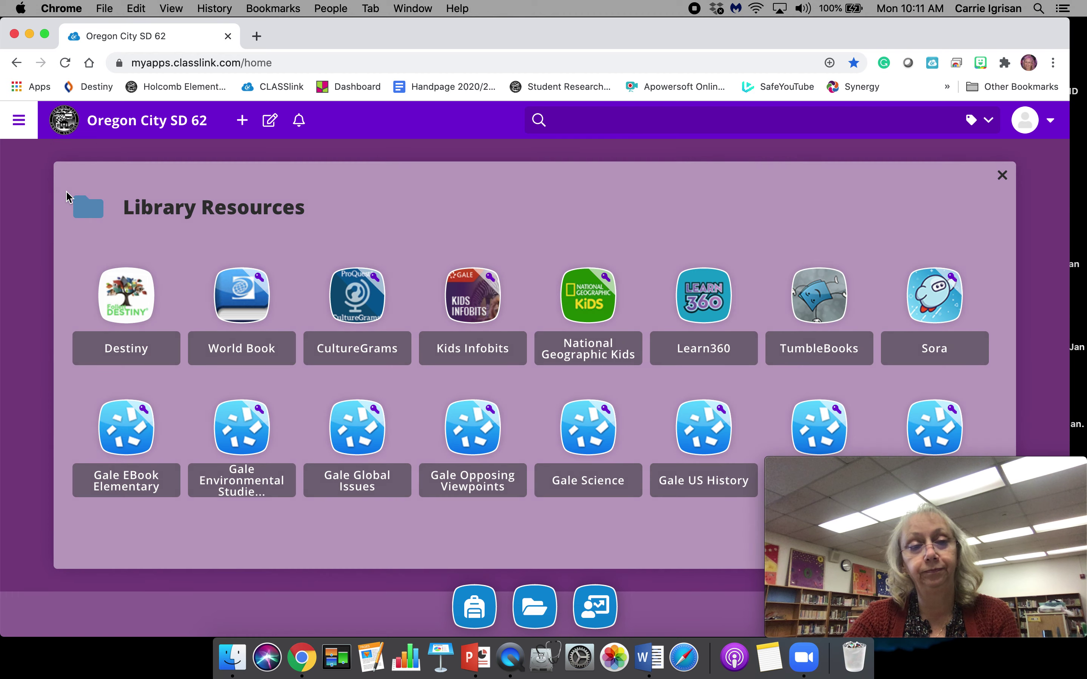
pyautogui.click(121, 298)
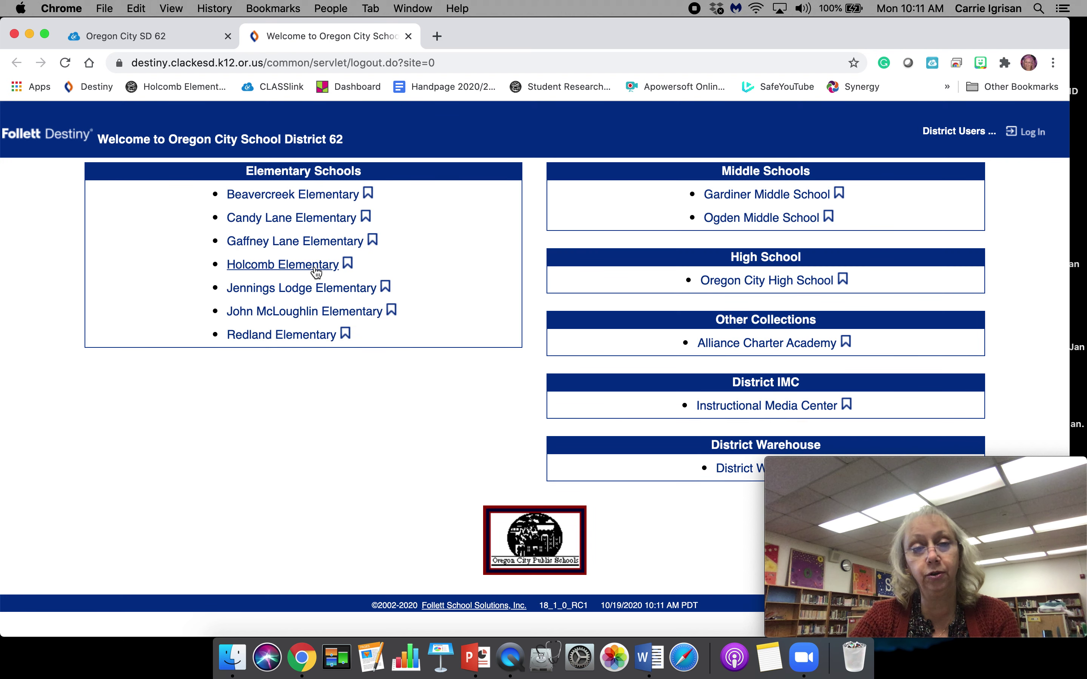
pyautogui.click(316, 265)
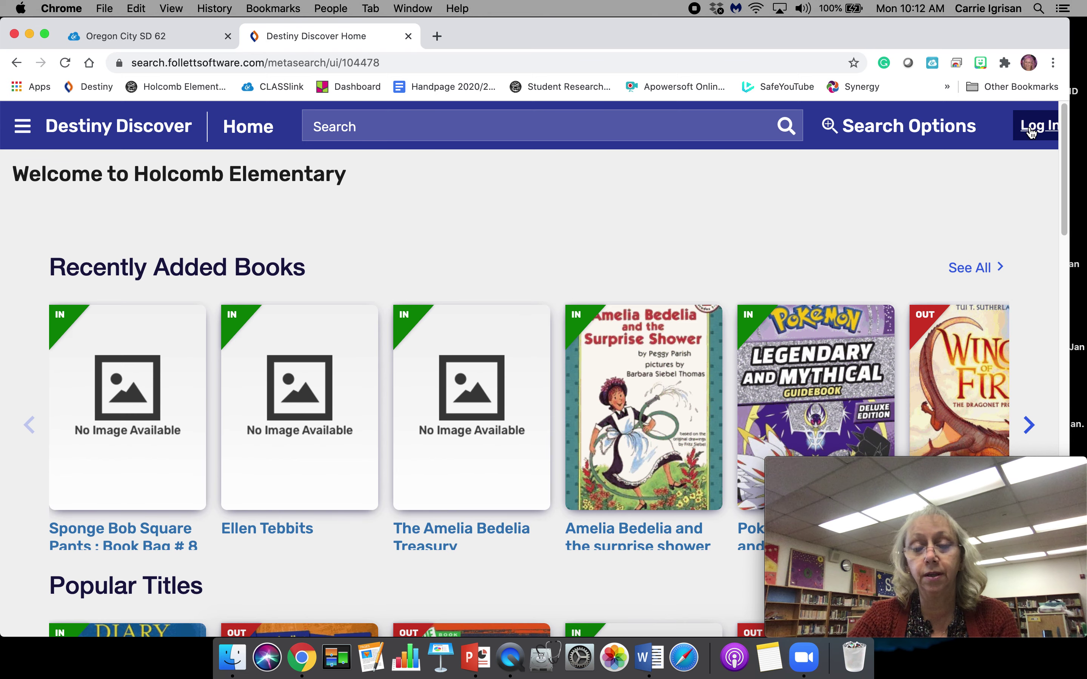
# Open the catalog's login form and replace the prefilled username with the school's student account username
pyautogui.click(1032, 131)
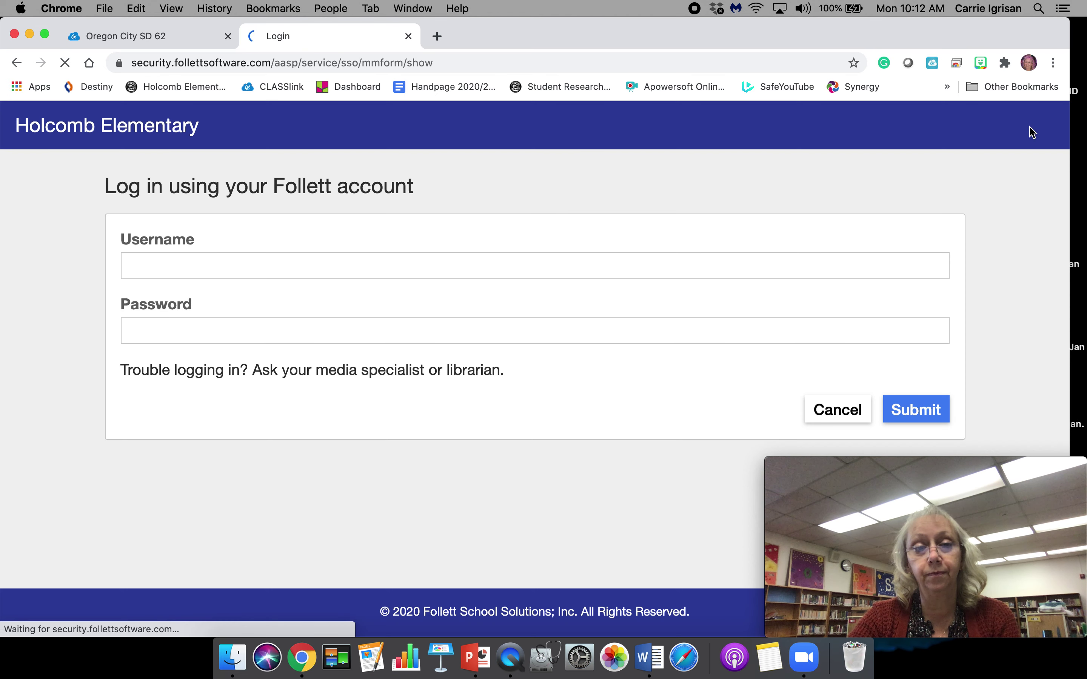
pyautogui.click(532, 266)
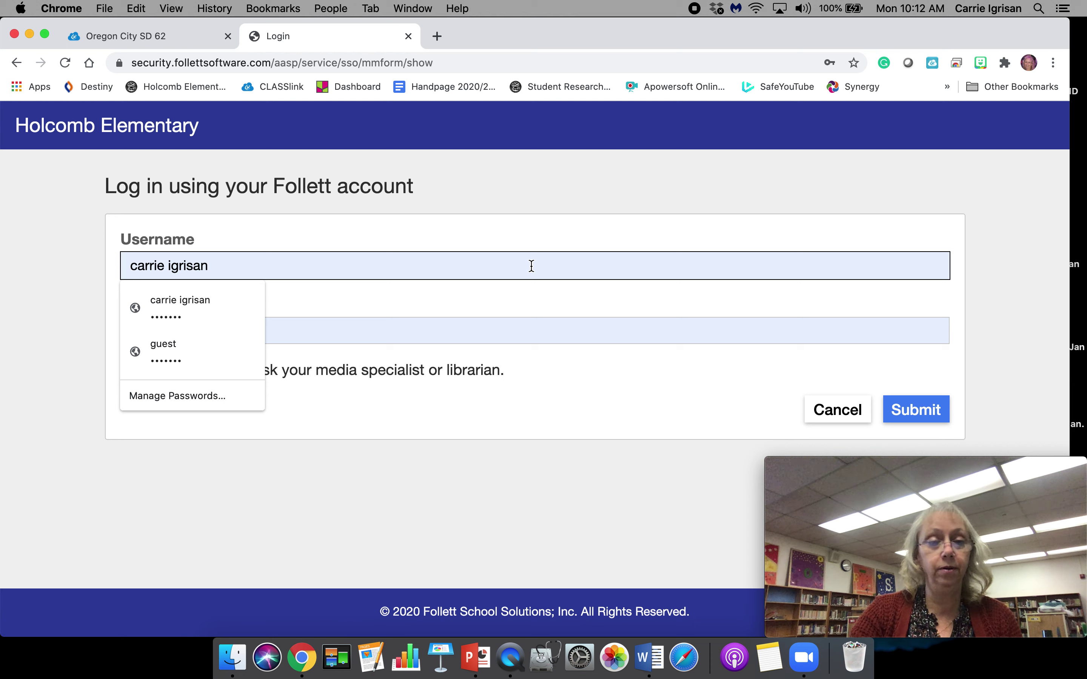
pyautogui.write('n')
pyautogui.press('BackSpace')
pyautogui.press('BackSpace')
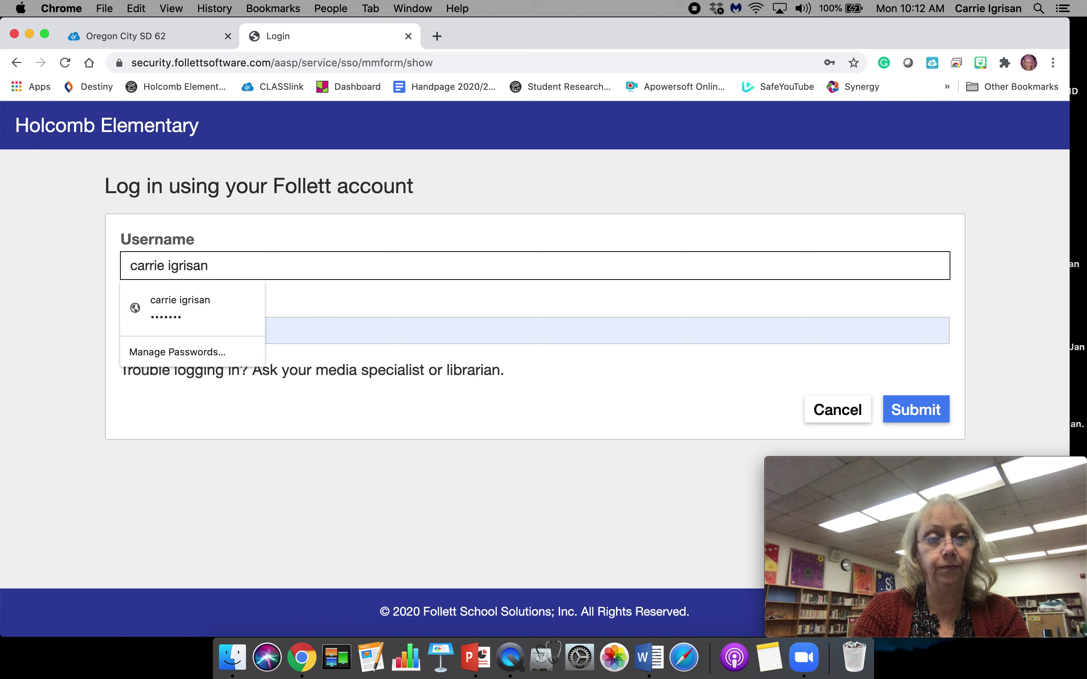
pyautogui.press('BackSpace')
pyautogui.press('BackSpace')
pyautogui.press('BackSpace')
pyautogui.press('BackSpace')
pyautogui.press('BackSpace')
pyautogui.press('BackSpace')
pyautogui.press('BackSpace')
pyautogui.press('BackSpace')
pyautogui.press('BackSpace')
pyautogui.press('BackSpace')
pyautogui.press('BackSpace')
pyautogui.press('BackSpace')
pyautogui.press('BackSpace')
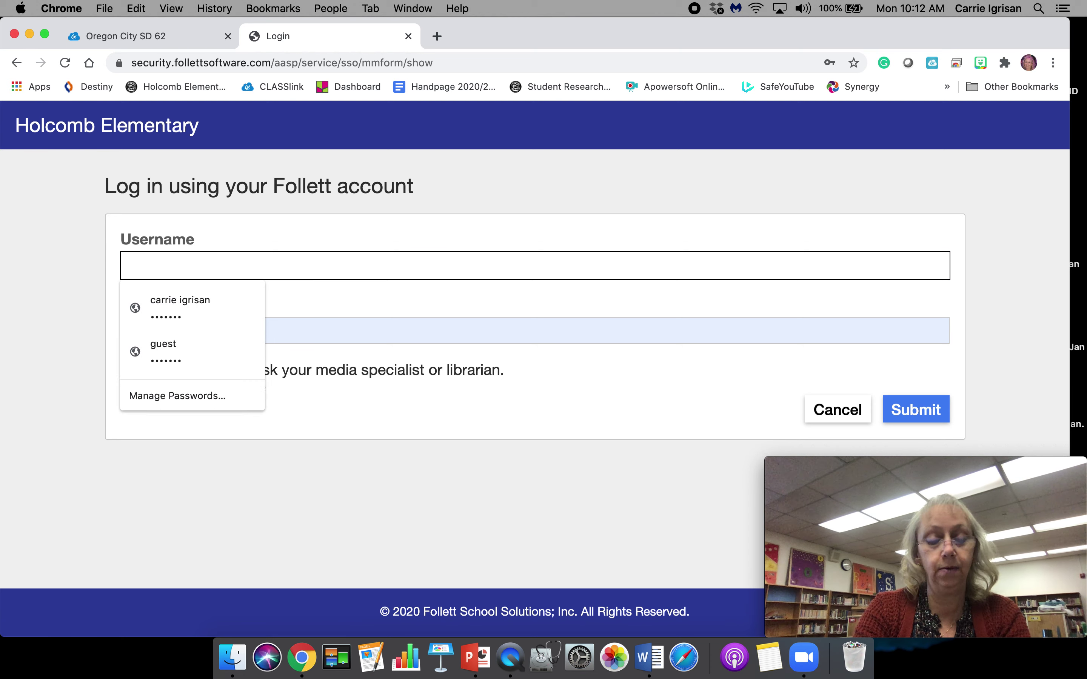
pyautogui.write('ol')
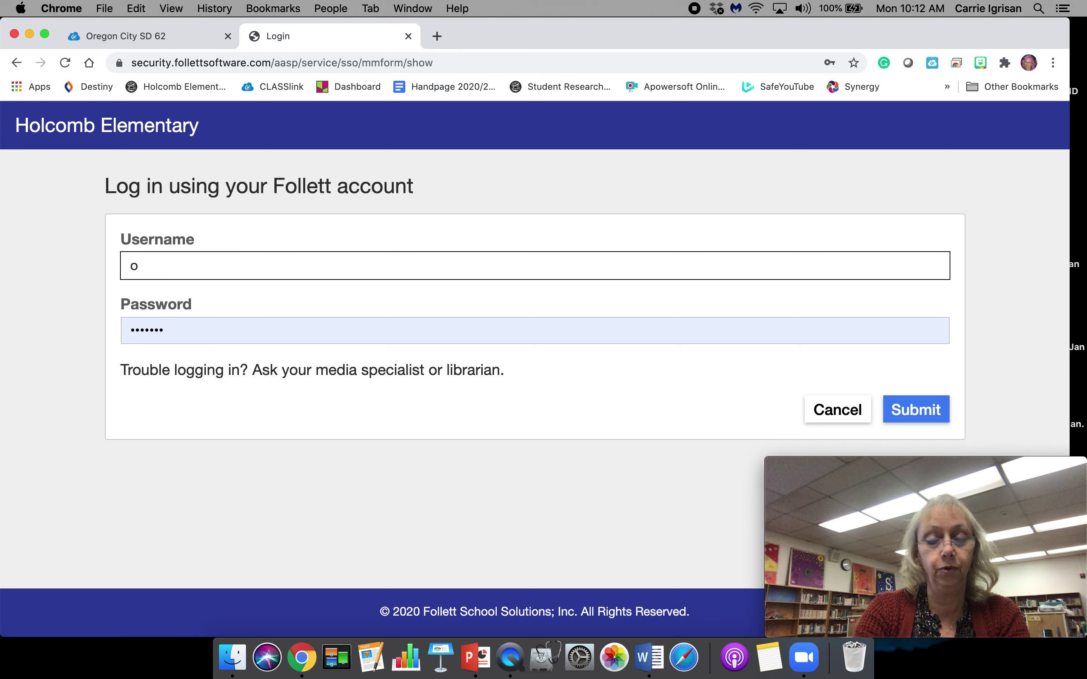
pyautogui.press('BackSpace')
pyautogui.write('Holcomb.heros')
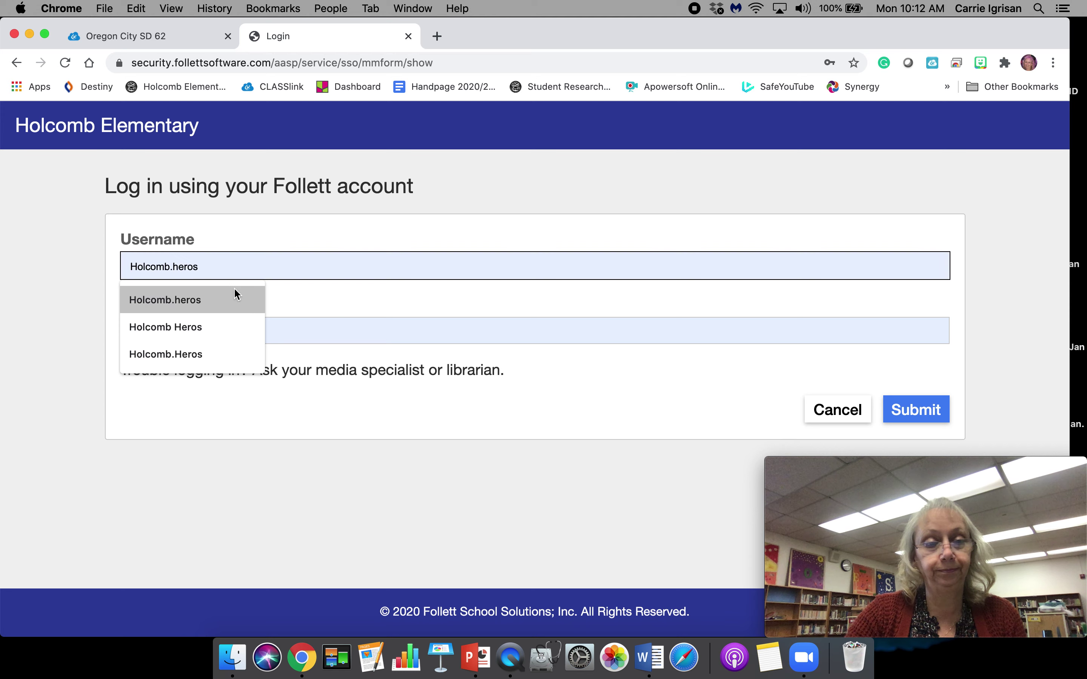
pyautogui.click(216, 300)
# Replace the prefilled password with the student account's password and submit the login
pyautogui.click(219, 328)
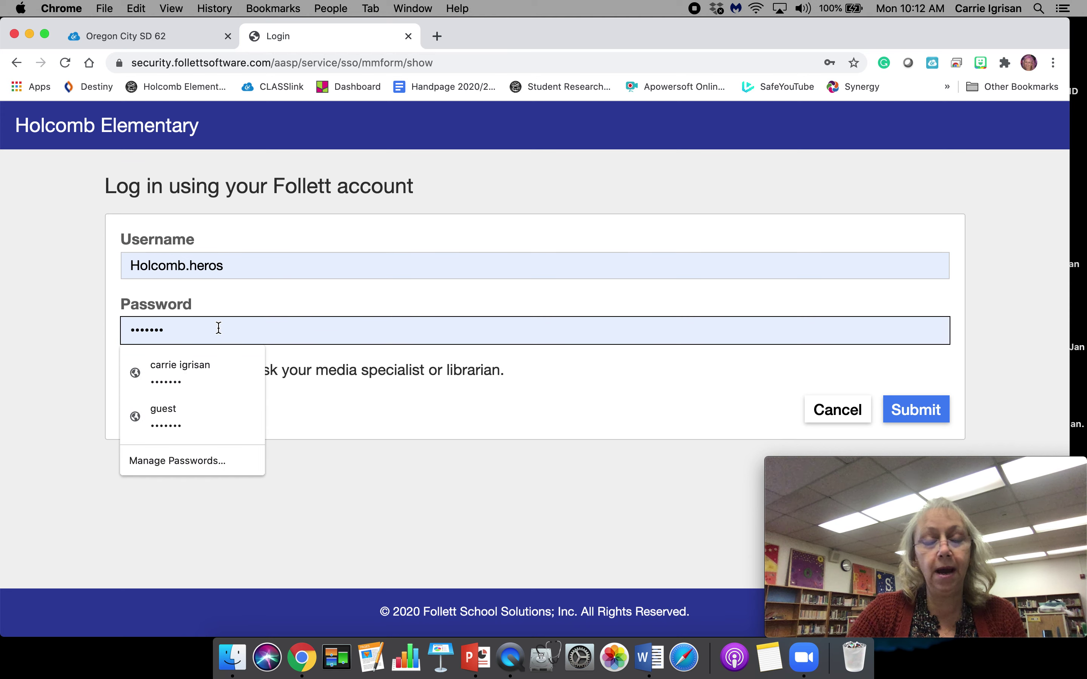
pyautogui.press('BackSpace')
pyautogui.press('BackSpace')
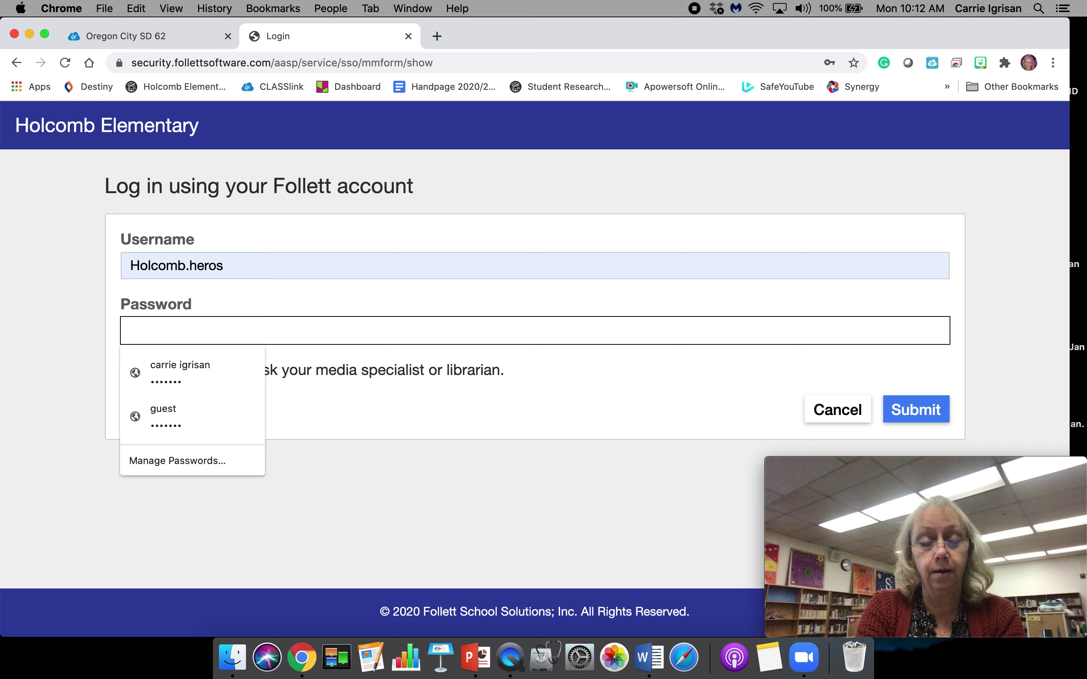
pyautogui.write('*******')
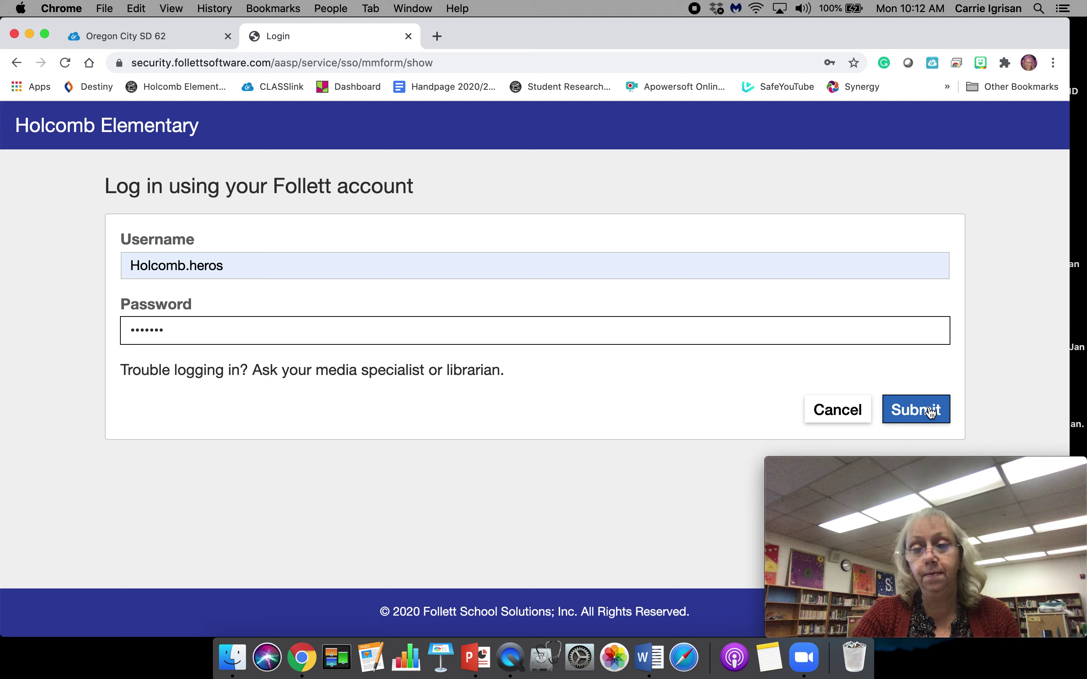
pyautogui.click(919, 410)
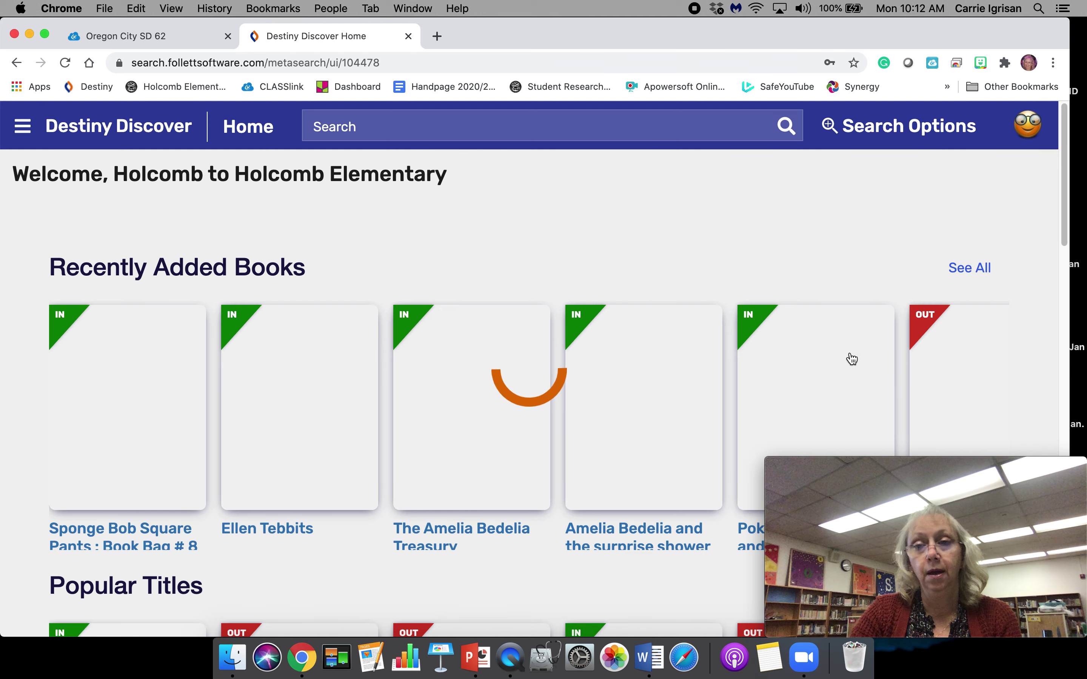
# View the logged-in account's profile summary and close it
pyautogui.click(1028, 126)
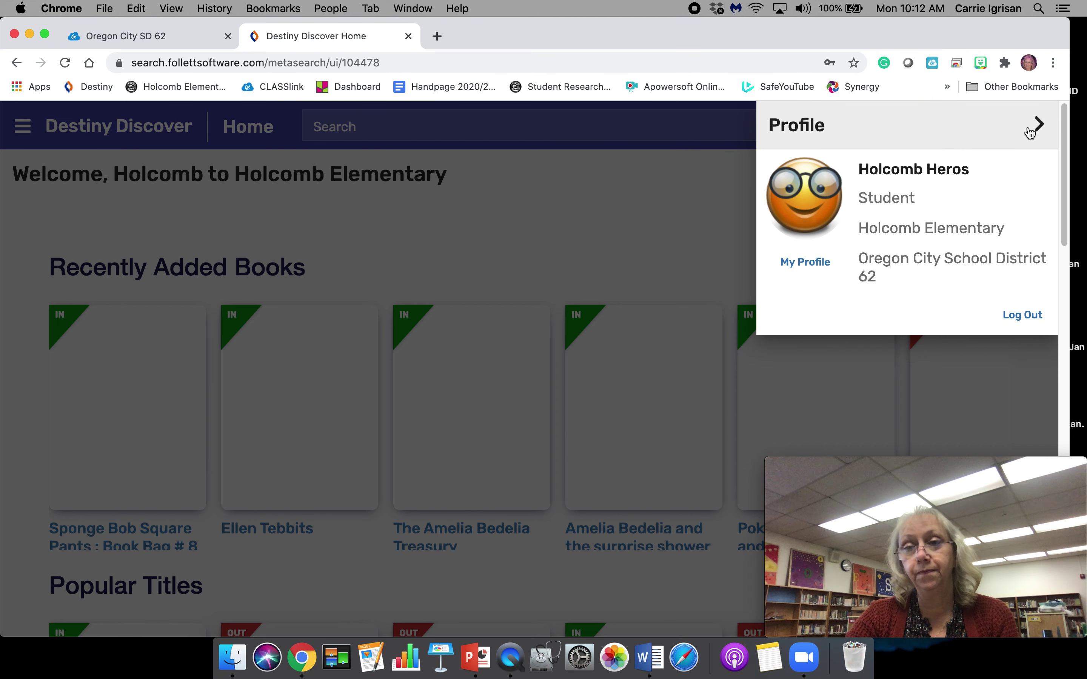
pyautogui.press('Tab')
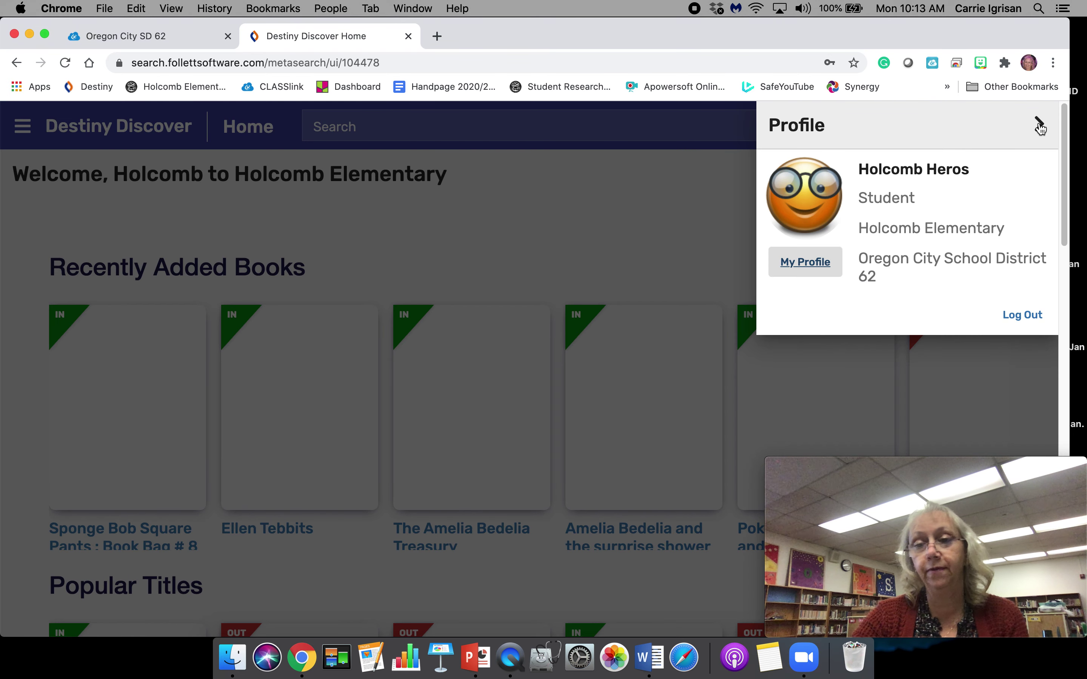
pyautogui.click(1039, 125)
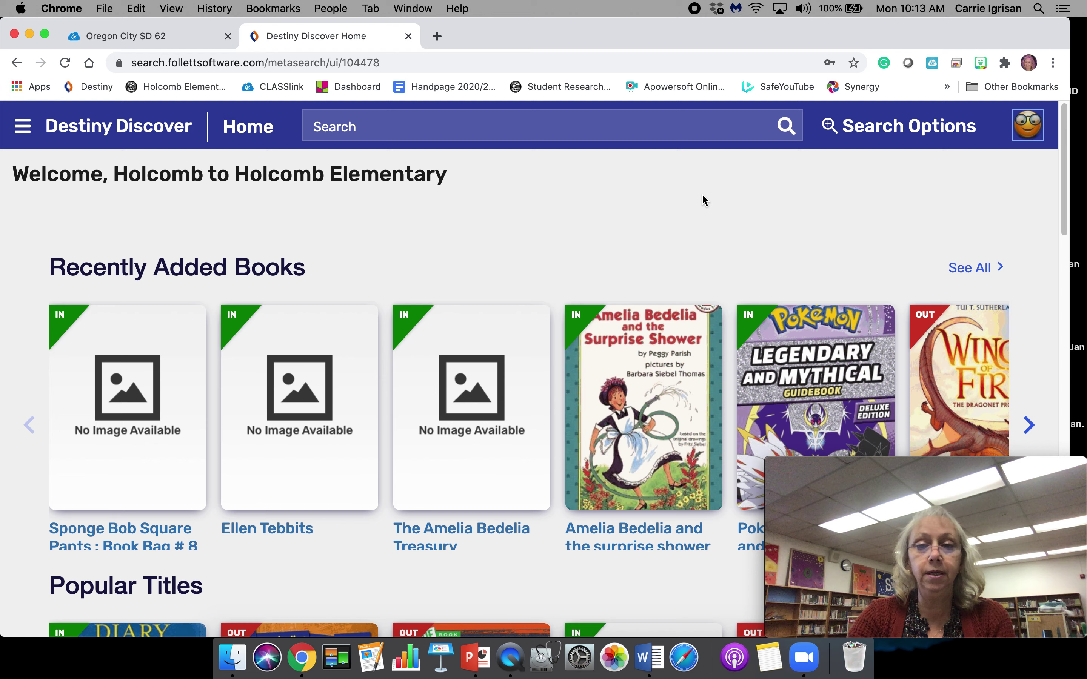
# Look through the home page's book rows, from Recently Added Books and Popular Titles to Topics, Lightbox and the eBook collections
pyautogui.scroll(-1, 715, 201)
pyautogui.scroll(-6, 715, 207)
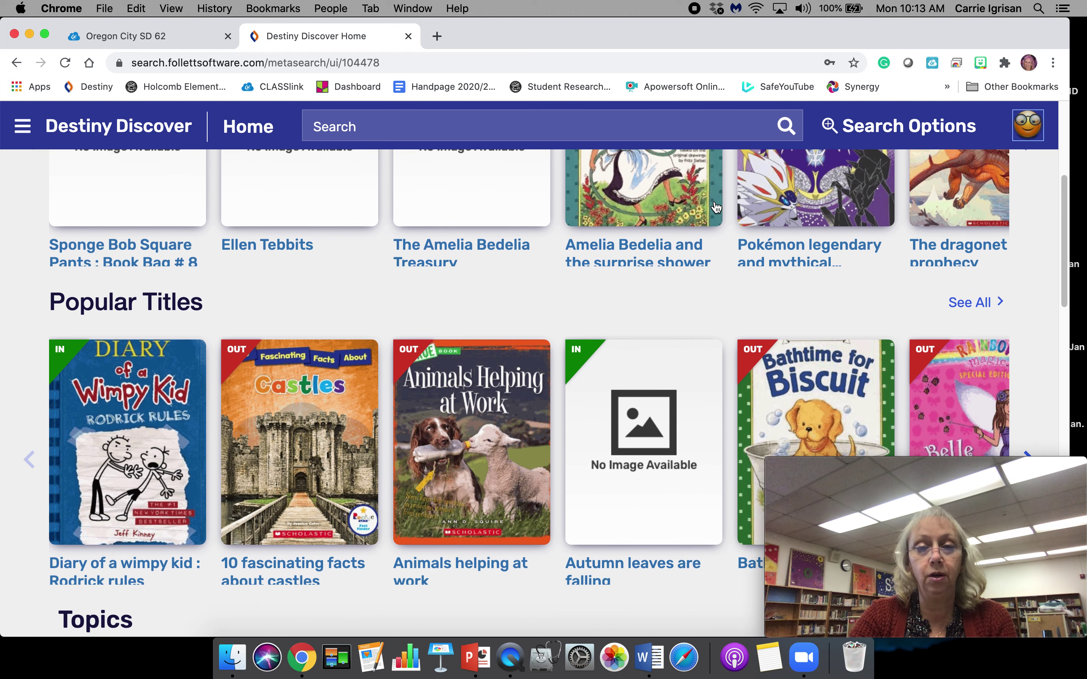
pyautogui.scroll(-3, 716, 208)
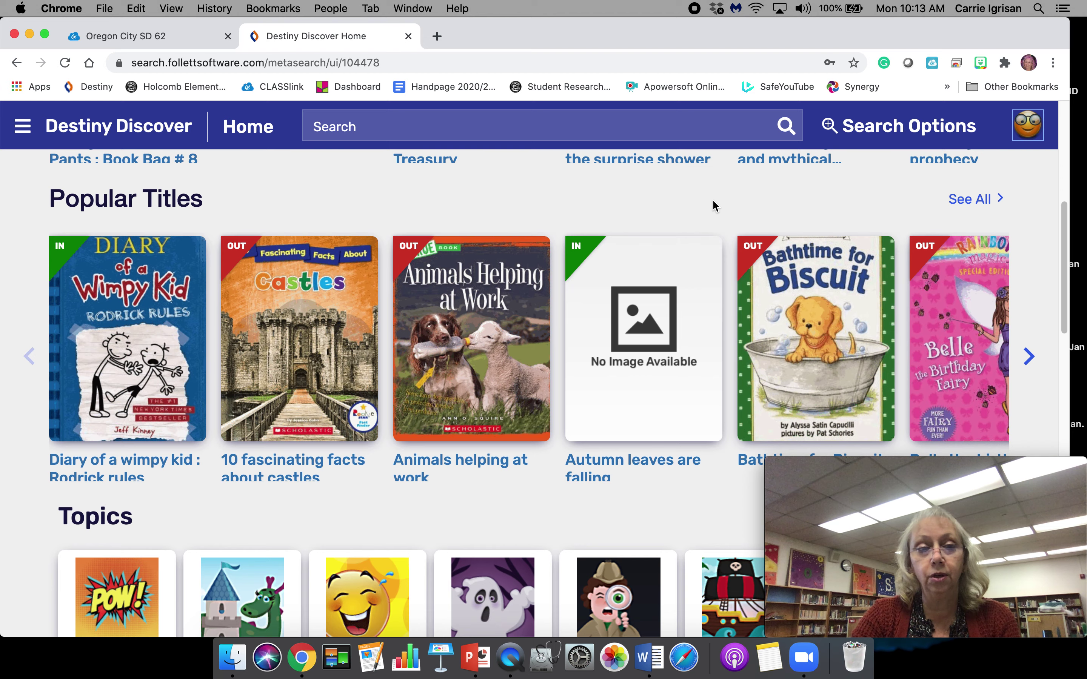
pyautogui.scroll(8, 713, 201)
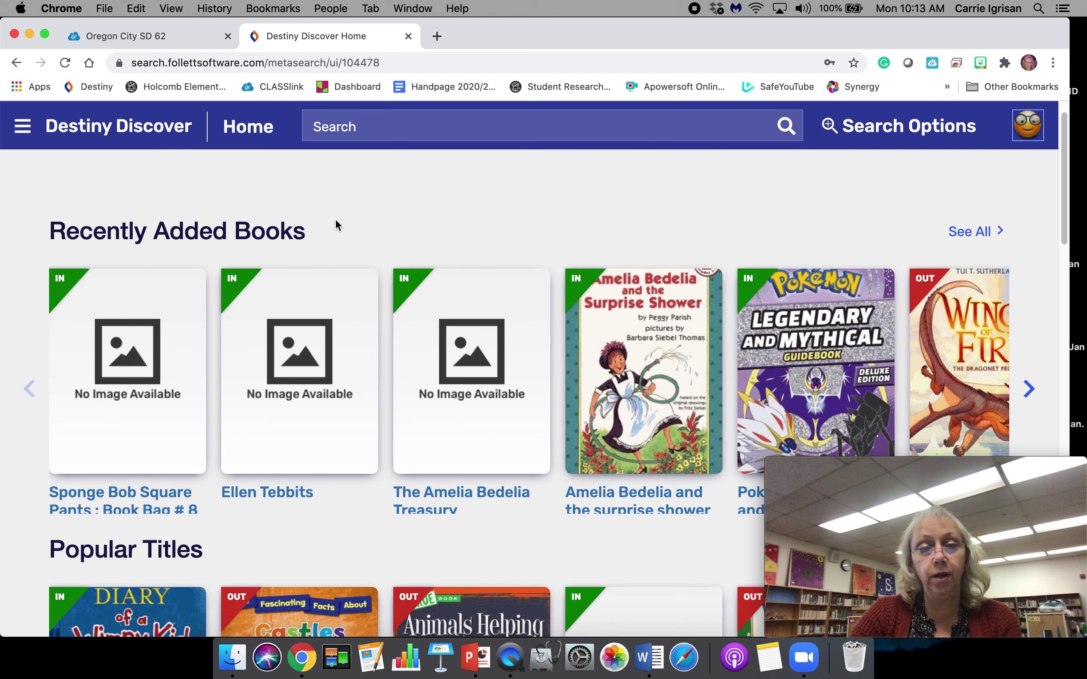
pyautogui.scroll(-7, 507, 231)
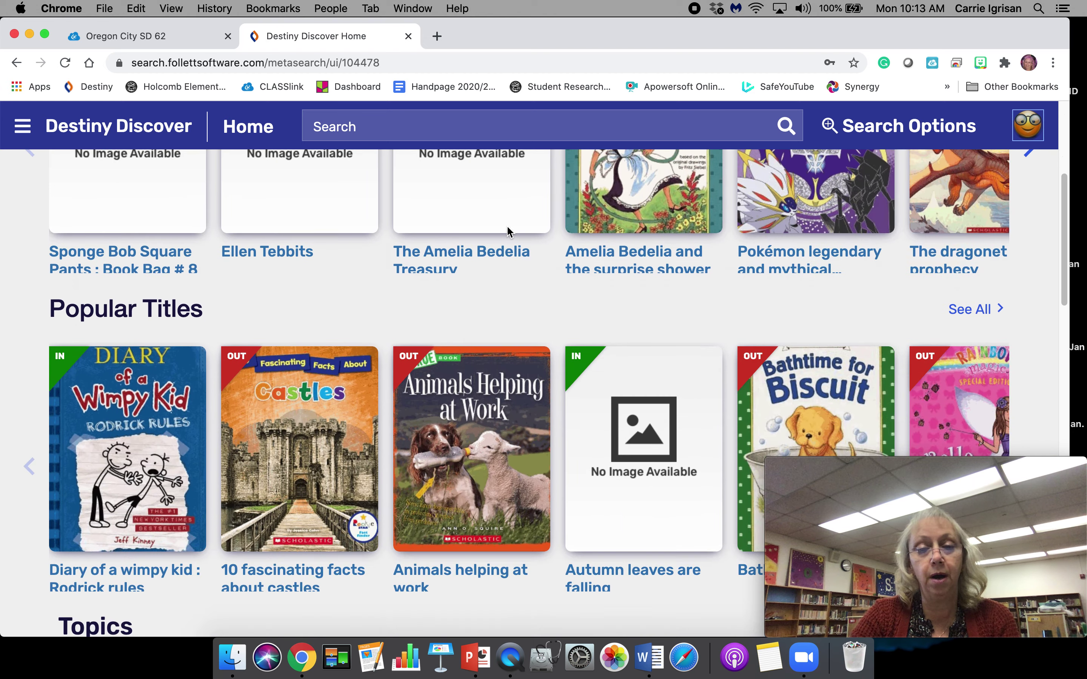
pyautogui.scroll(-5, 507, 232)
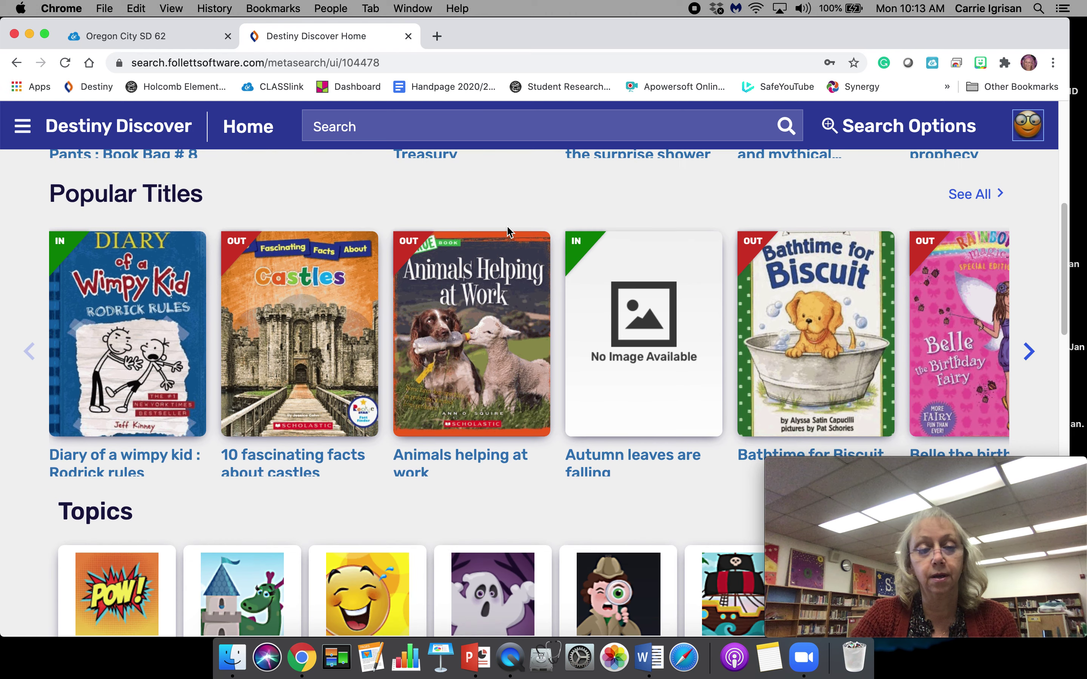
pyautogui.scroll(-5, 508, 231)
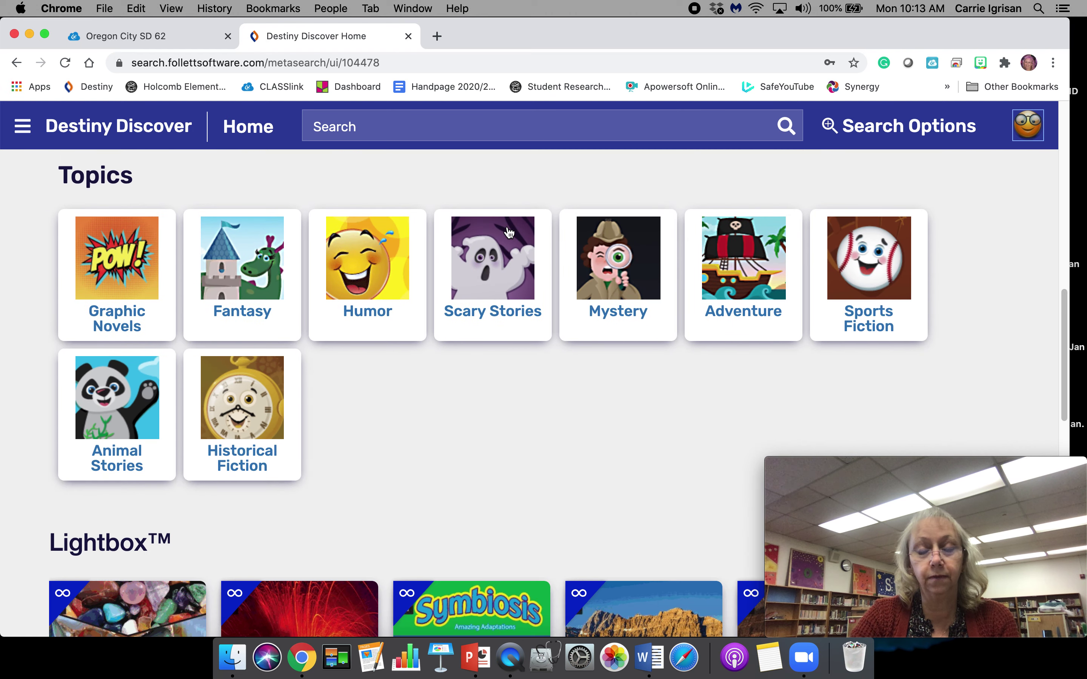
pyautogui.scroll(-8, 504, 290)
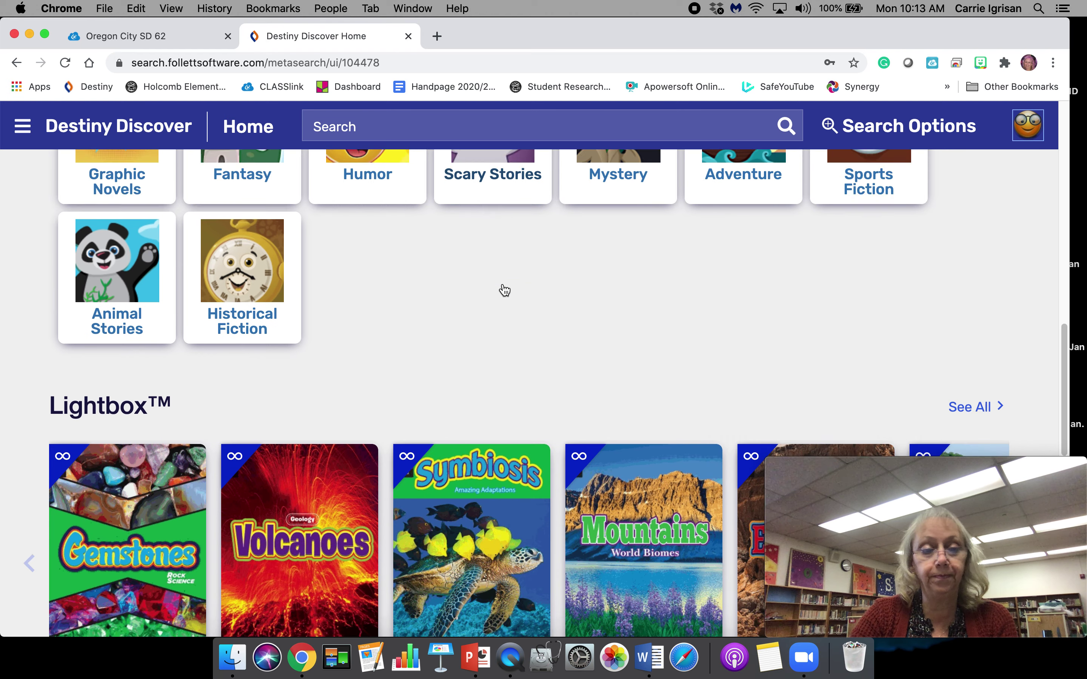
pyautogui.scroll(1, 504, 290)
pyautogui.scroll(-9, 504, 290)
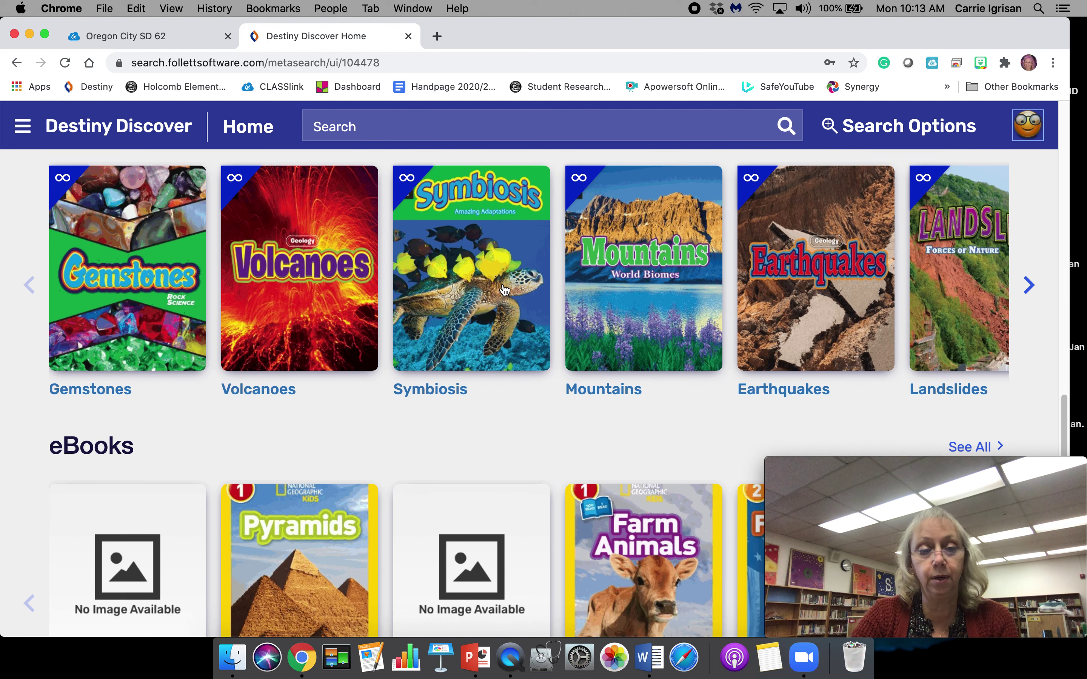
pyautogui.scroll(-3, 503, 286)
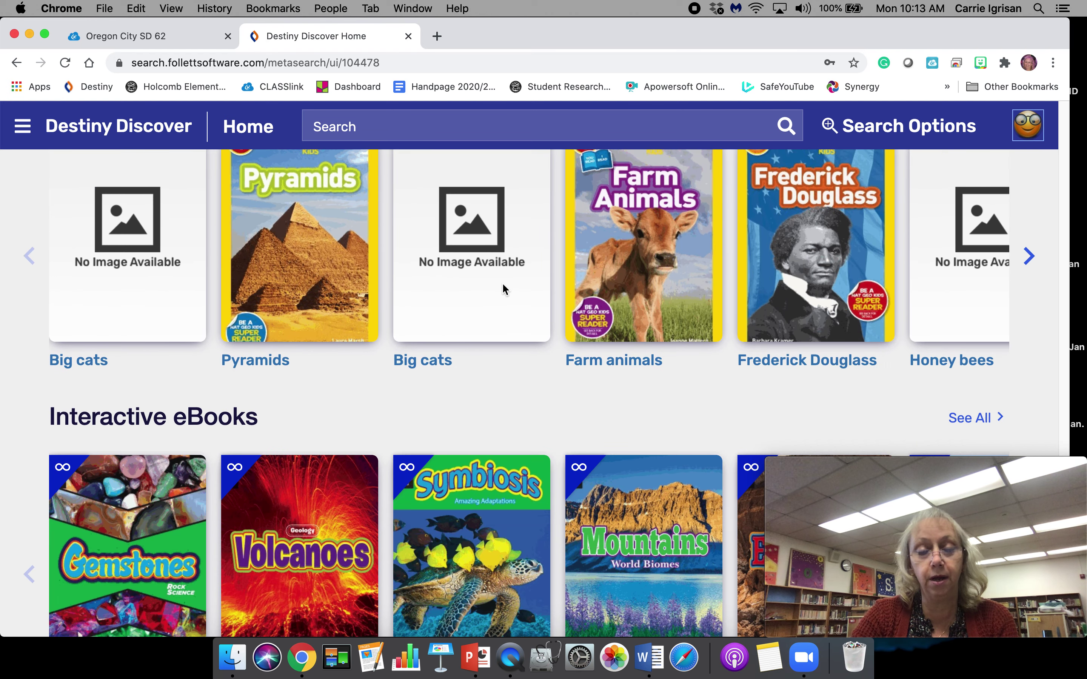
pyautogui.scroll(12, 419, 269)
pyautogui.scroll(15, 423, 269)
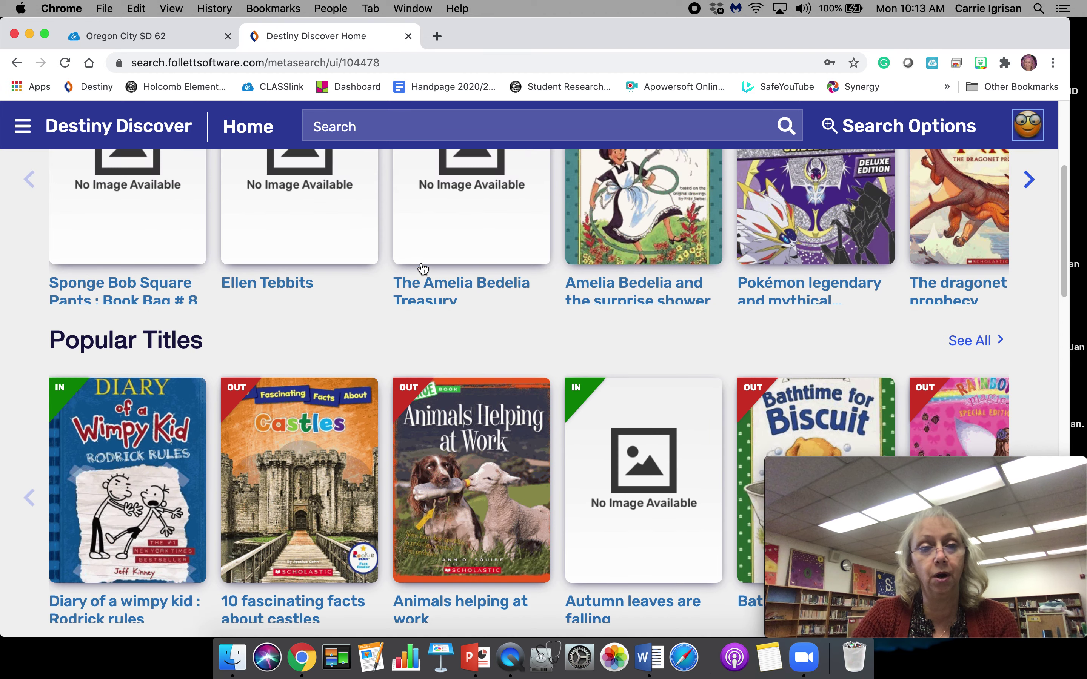
# Search the library catalog for "frogs" using the matching suggestion
pyautogui.click(412, 127)
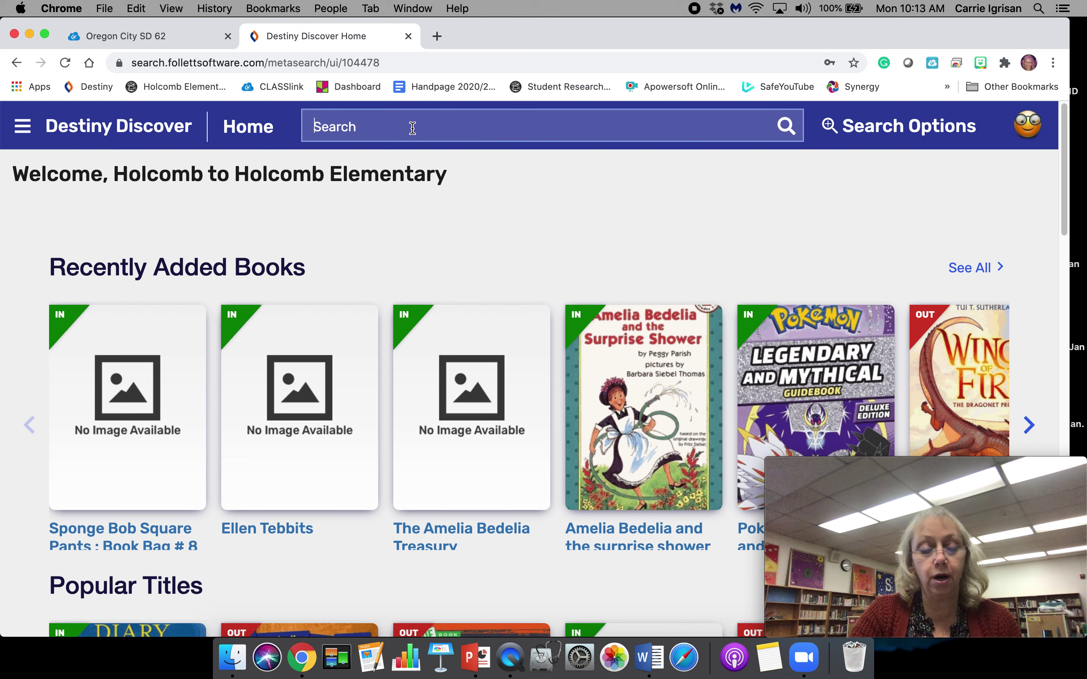
pyautogui.write('Frogs')
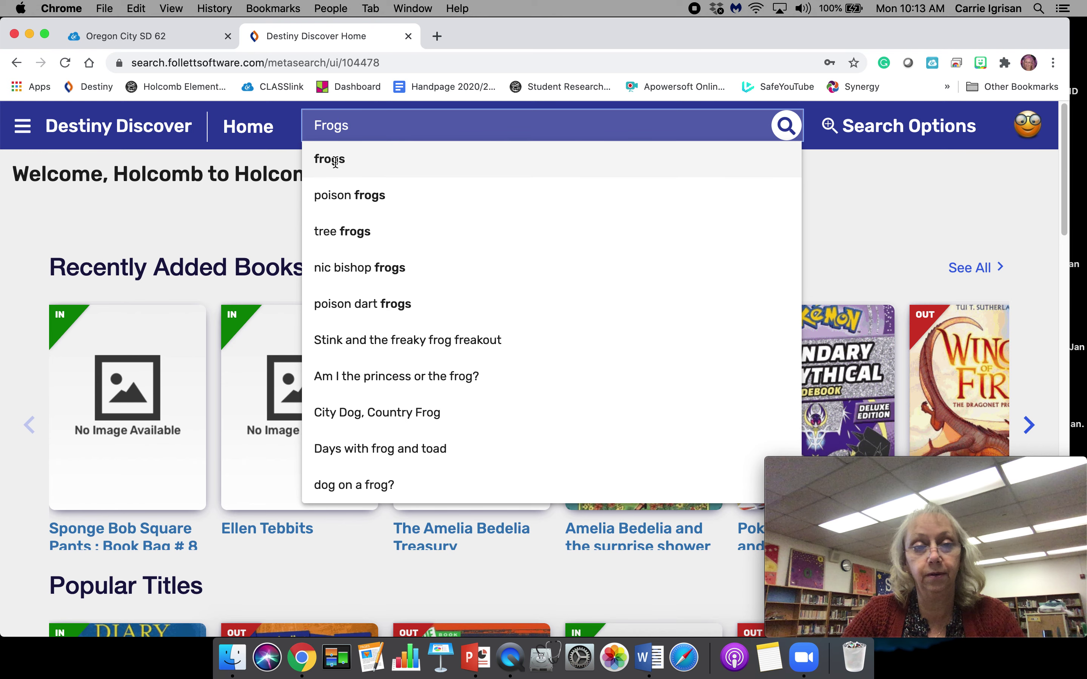
pyautogui.click(336, 165)
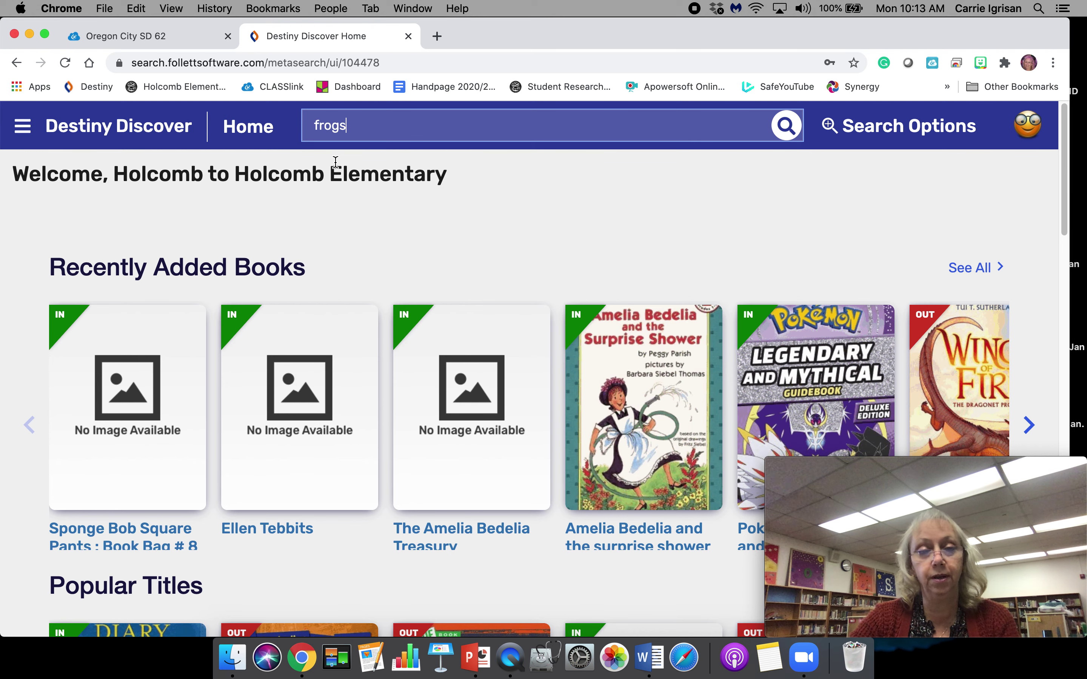
pyautogui.click(787, 127)
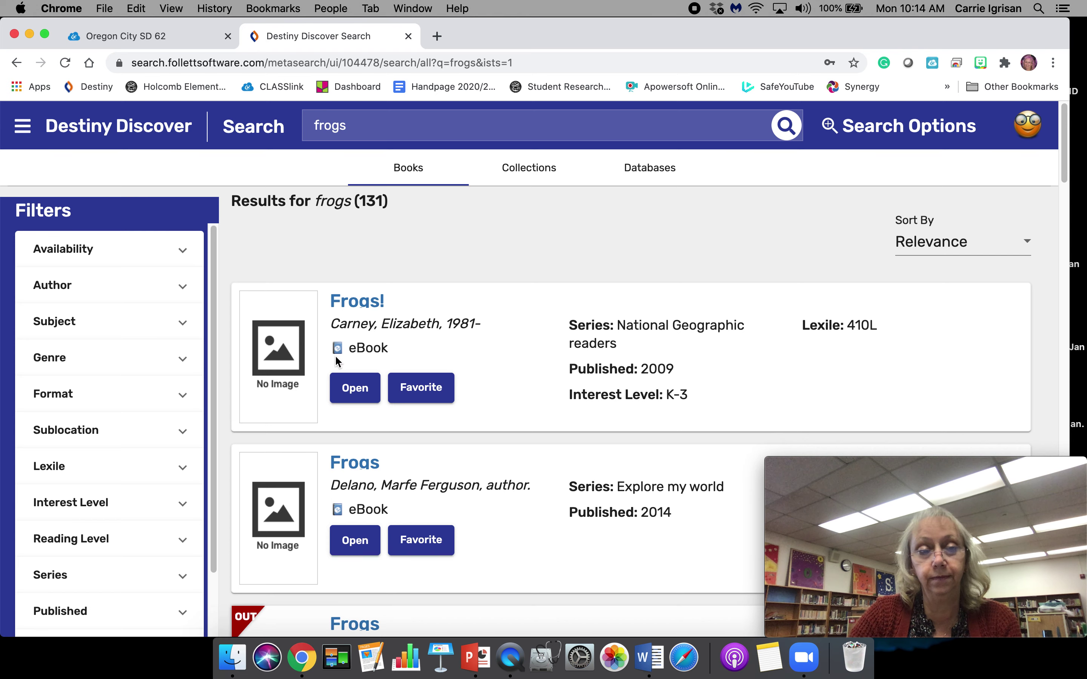
# Examine the frogs search results for each title's format, availability and call number
pyautogui.scroll(-3, 336, 356)
pyautogui.scroll(-2, 336, 356)
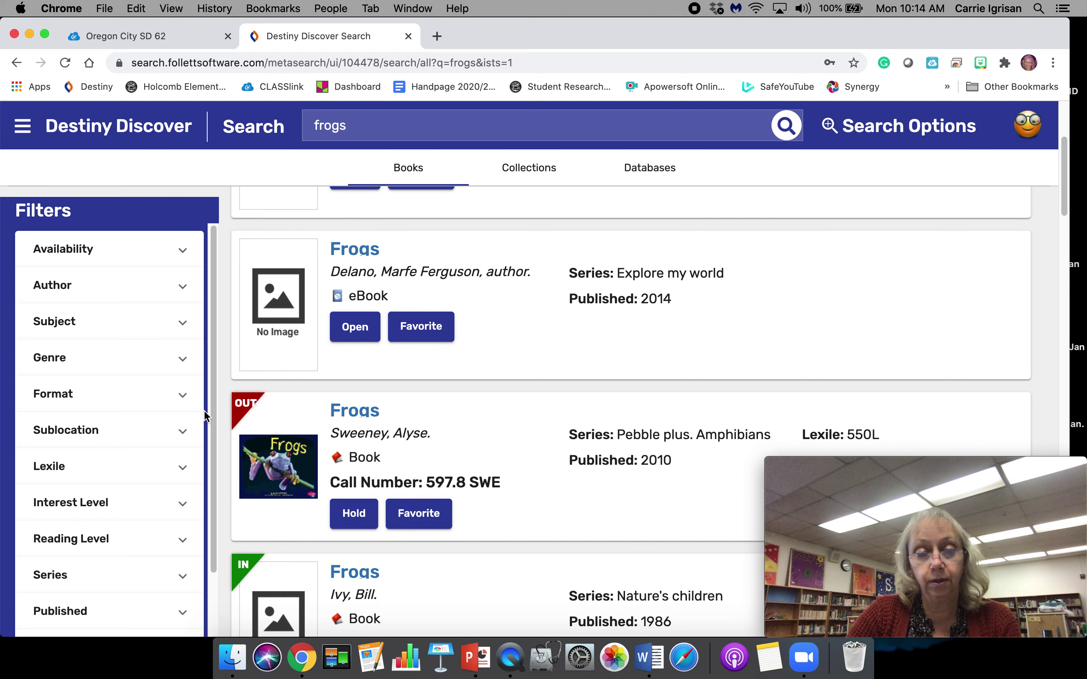
pyautogui.scroll(-1, 269, 410)
pyautogui.scroll(-5, 269, 410)
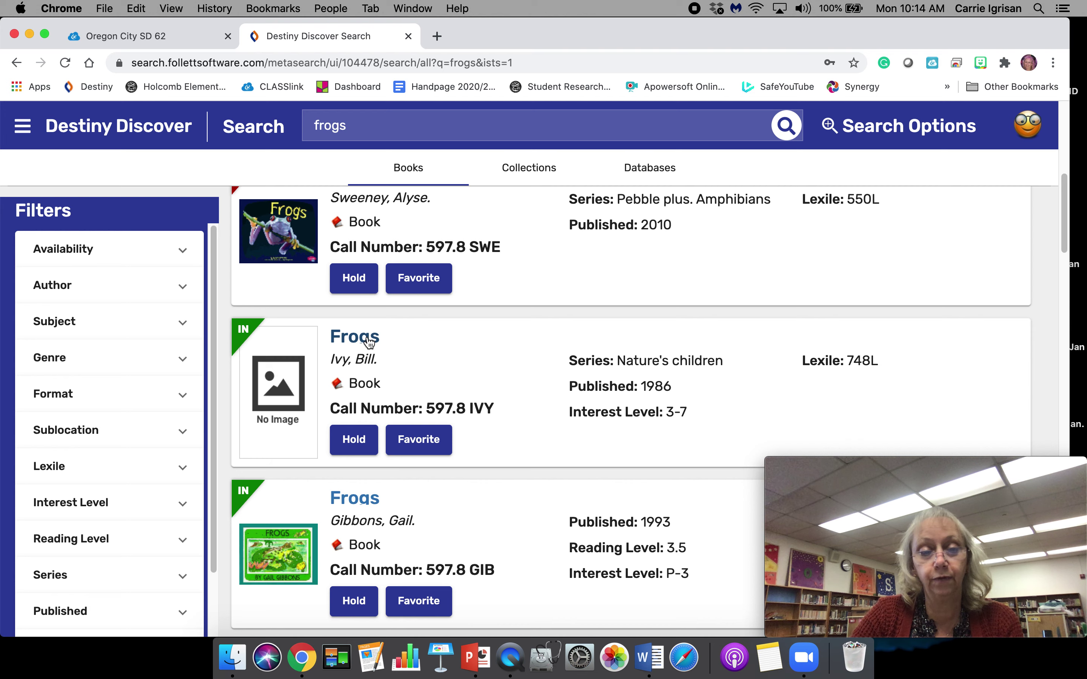
pyautogui.scroll(-3, 430, 368)
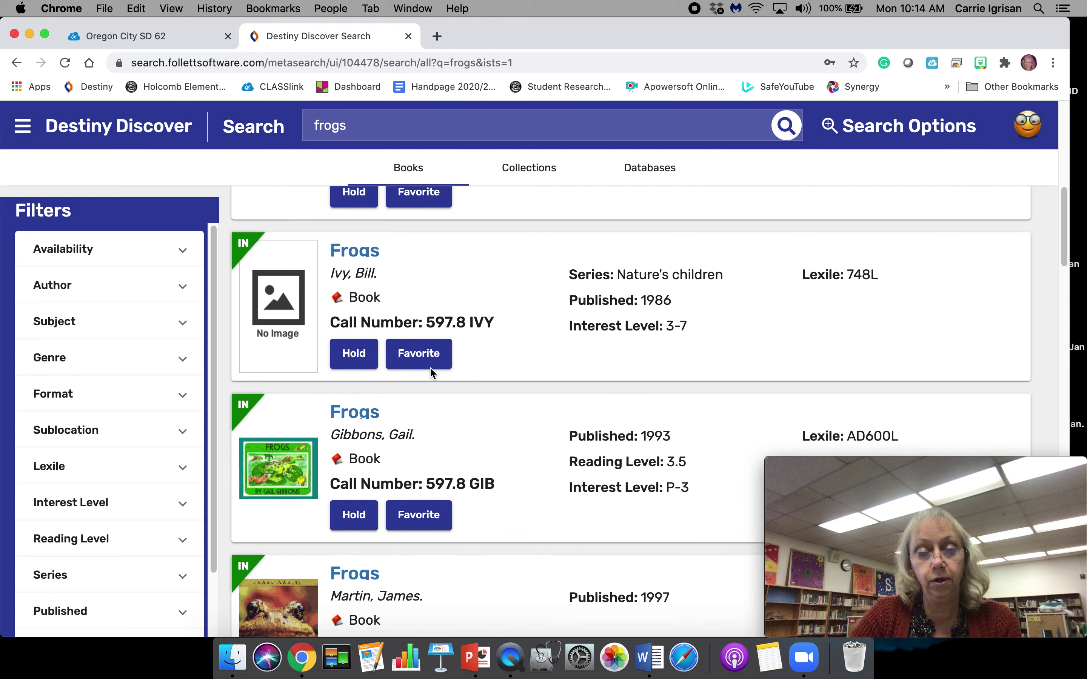
pyautogui.scroll(-2, 430, 369)
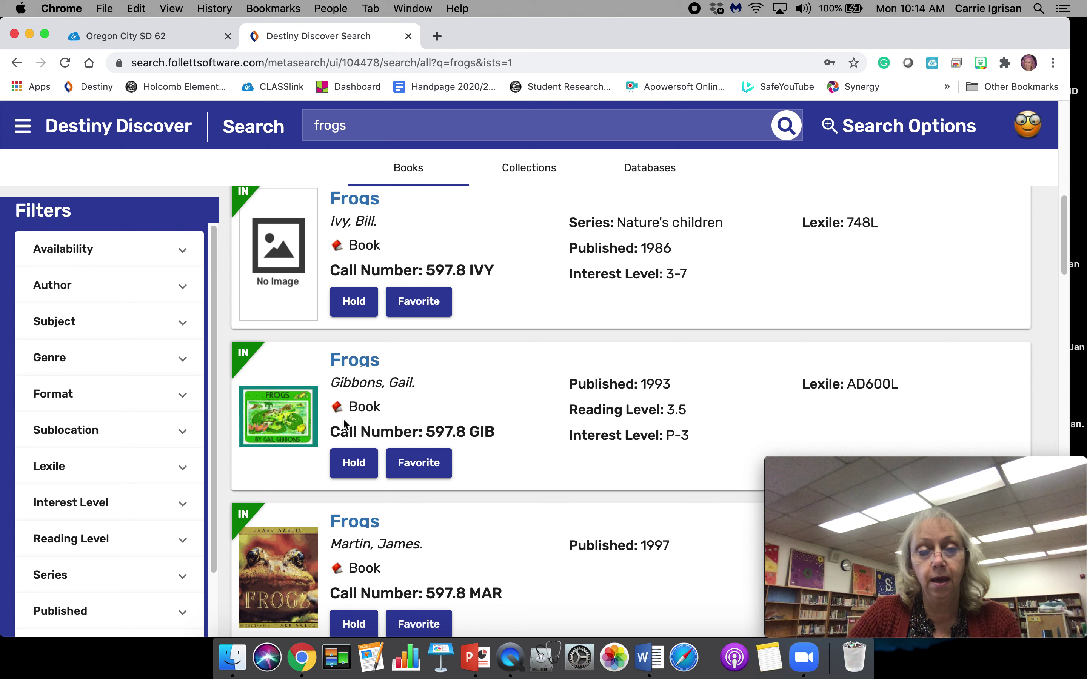
# View the catalog details of Gail Gibbons's book Frogs and close them
pyautogui.click(352, 472)
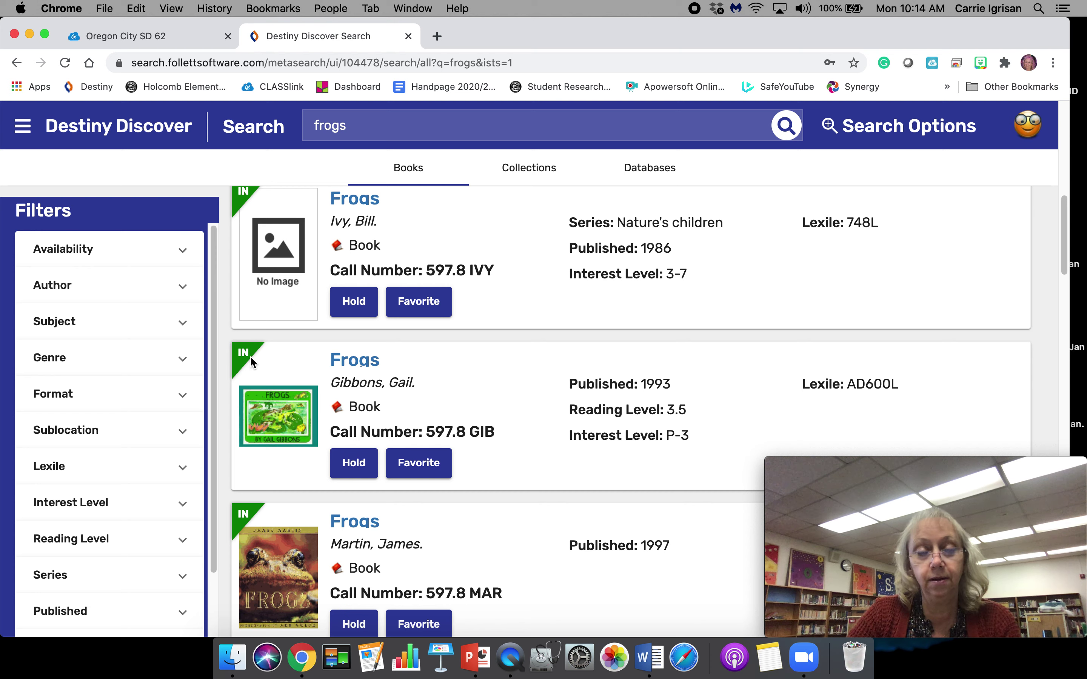
pyautogui.click(364, 367)
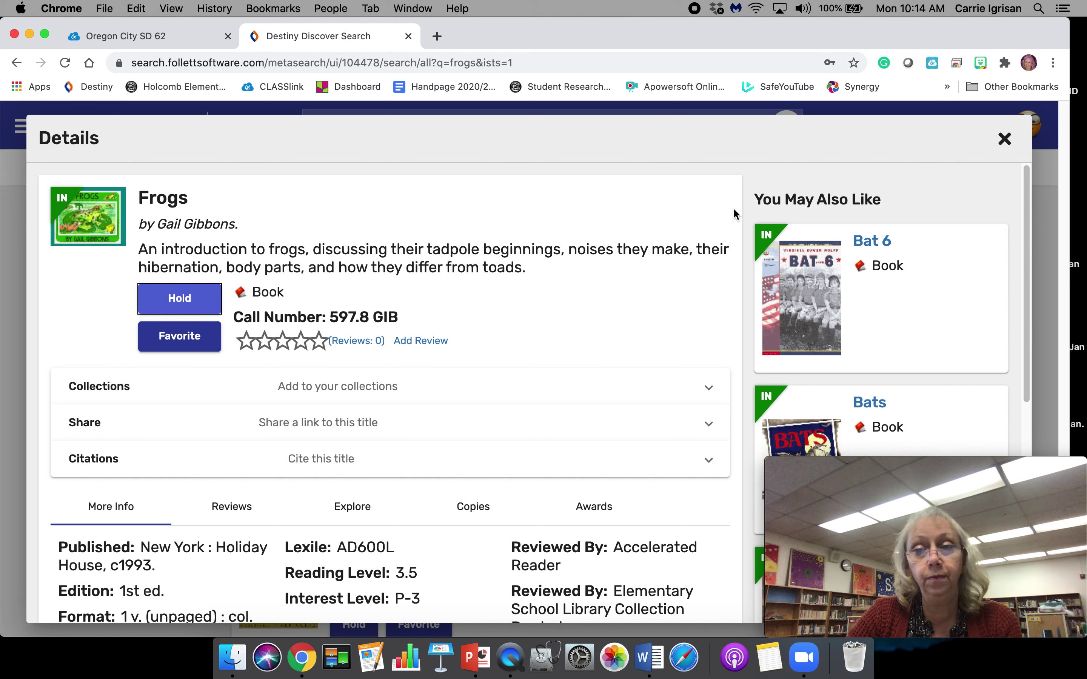
pyautogui.click(1005, 140)
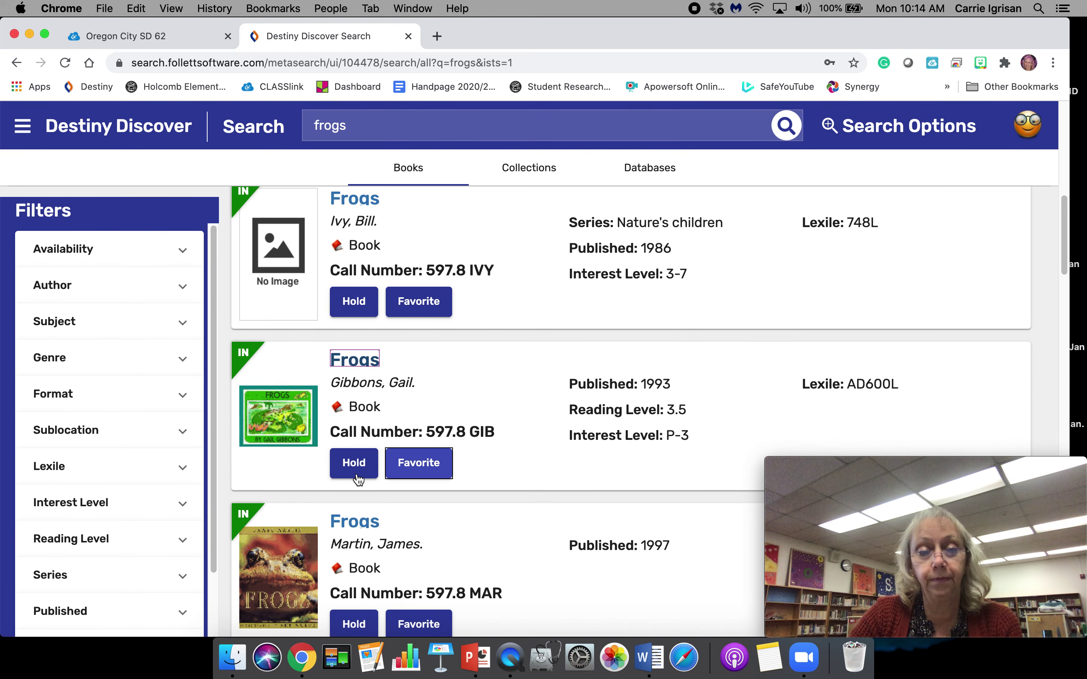
# Place a hold on Gail Gibbons's book Frogs and open the account's list of holds
pyautogui.click(355, 470)
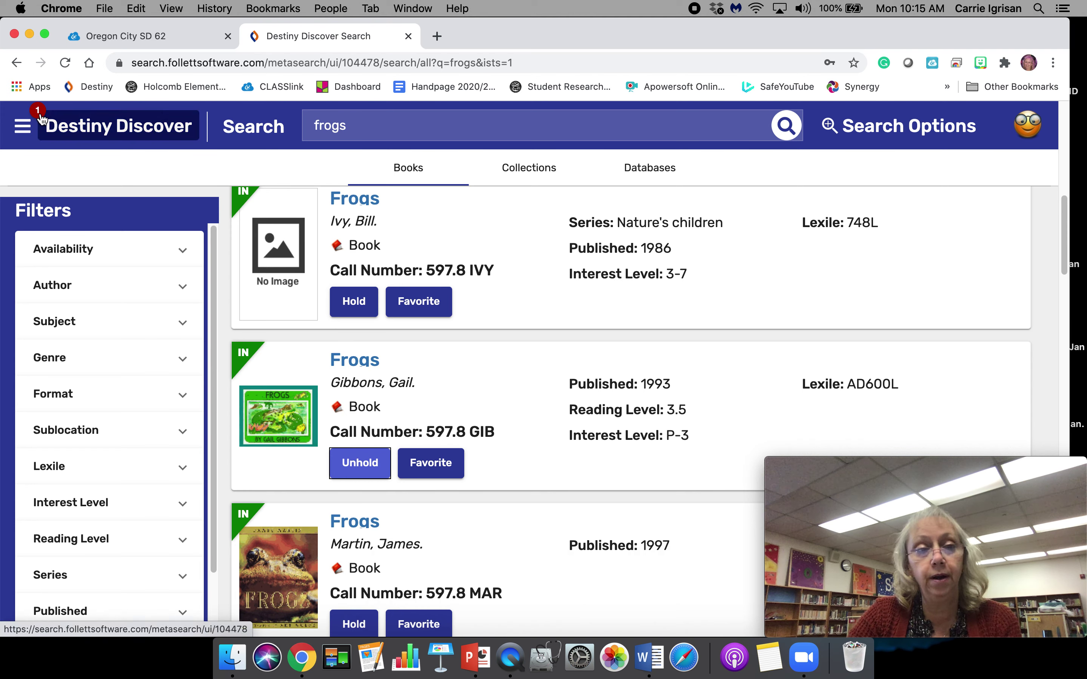
pyautogui.click(24, 130)
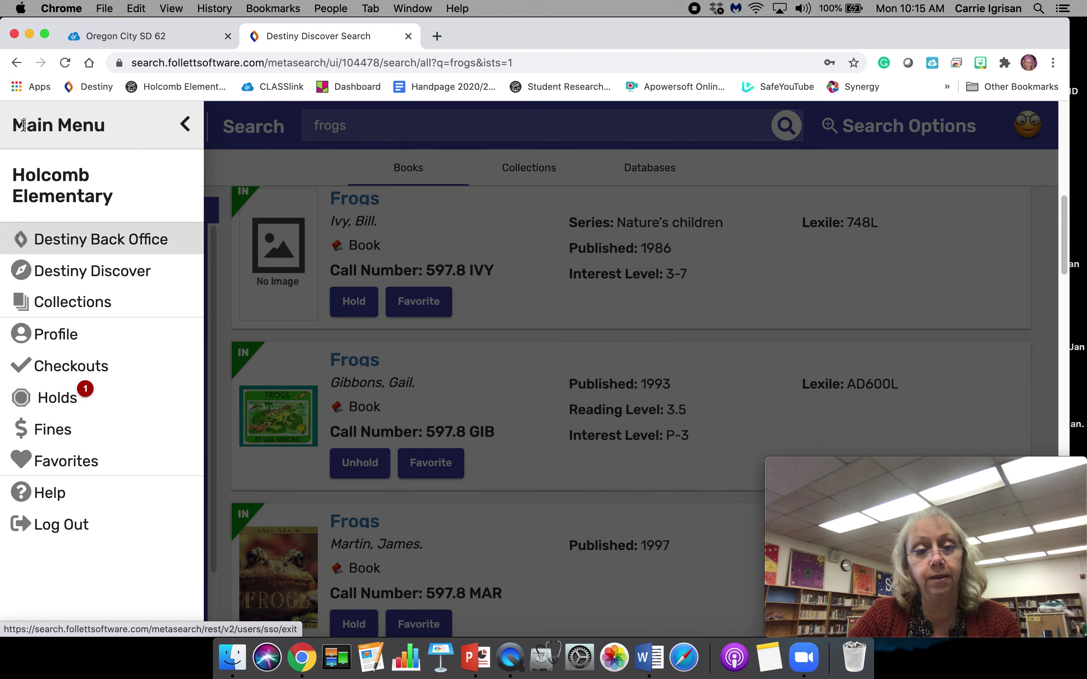
pyautogui.click(57, 401)
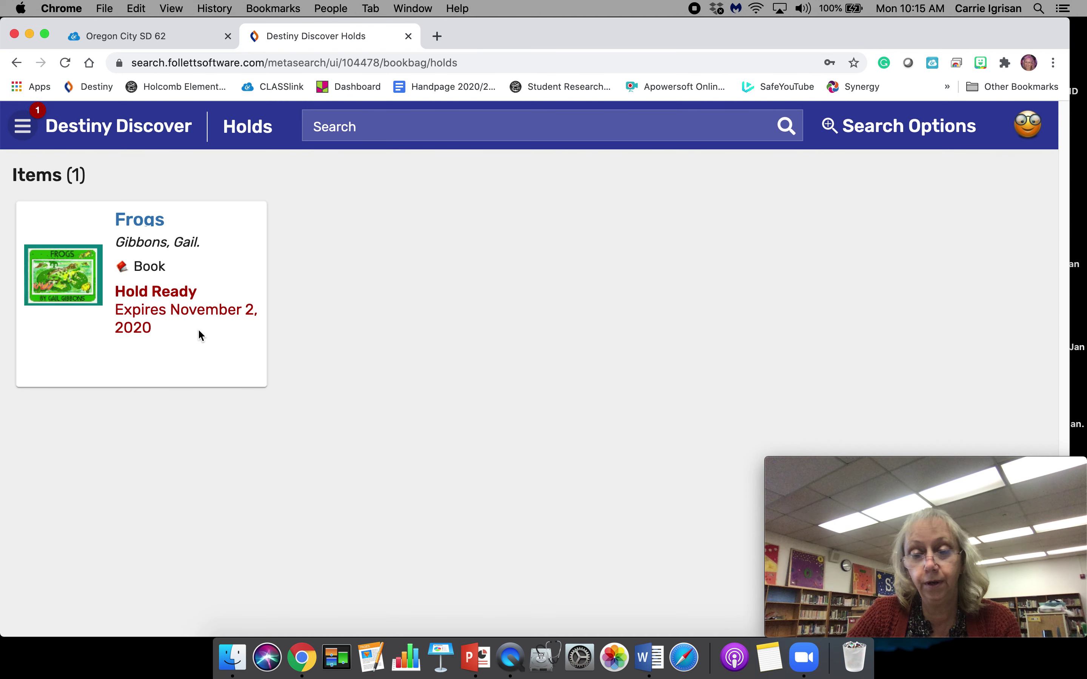
# Return to the Destiny Discover home page and look through the books in the Popular Titles row
pyautogui.click(102, 133)
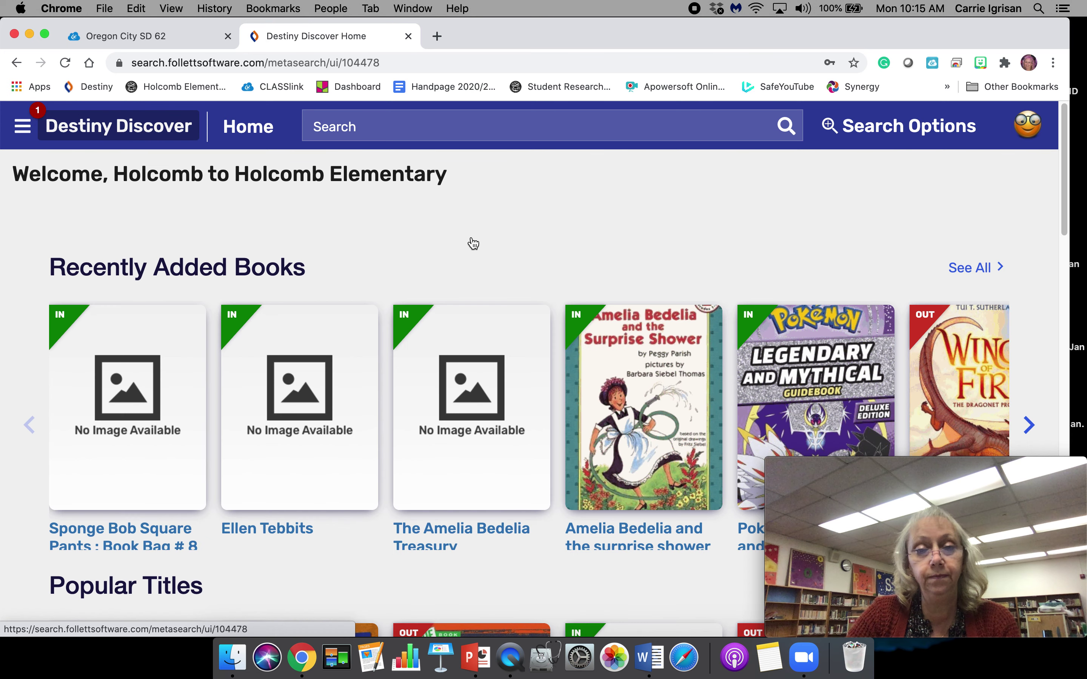
pyautogui.scroll(-5, 472, 243)
pyautogui.scroll(-3, 471, 242)
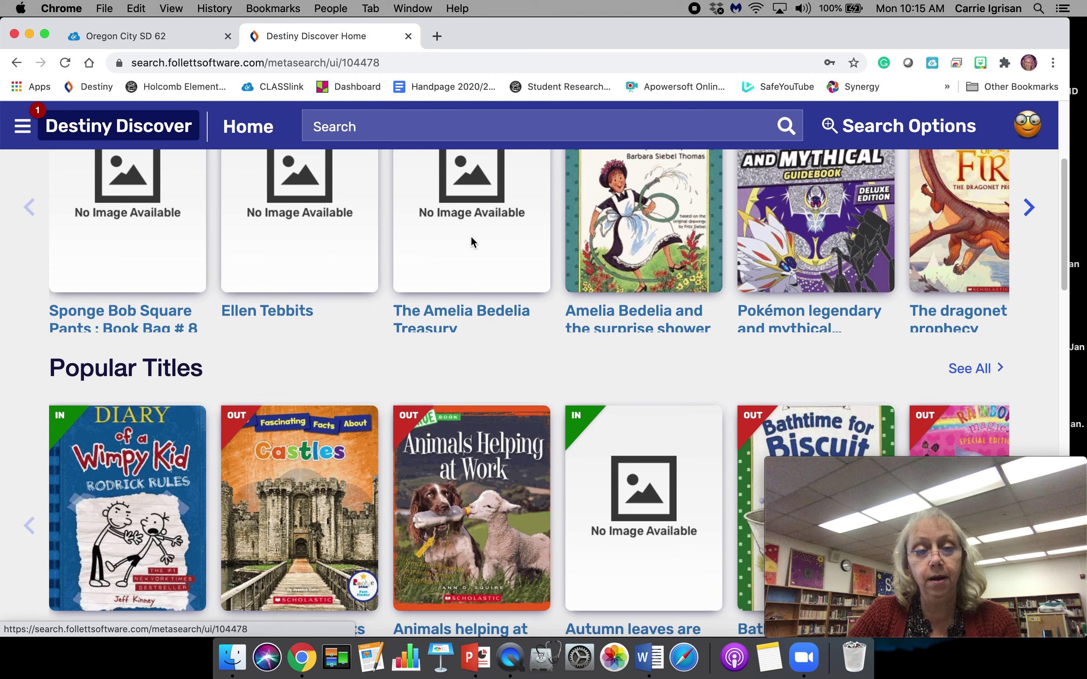
pyautogui.scroll(-2, 472, 243)
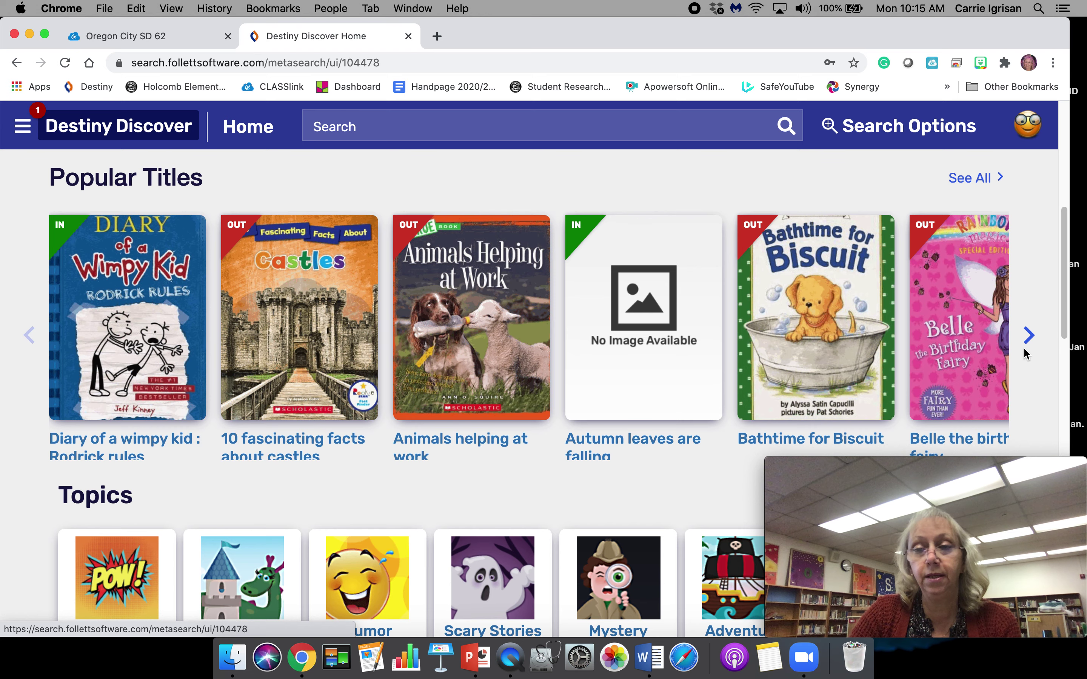
pyautogui.click(1028, 336)
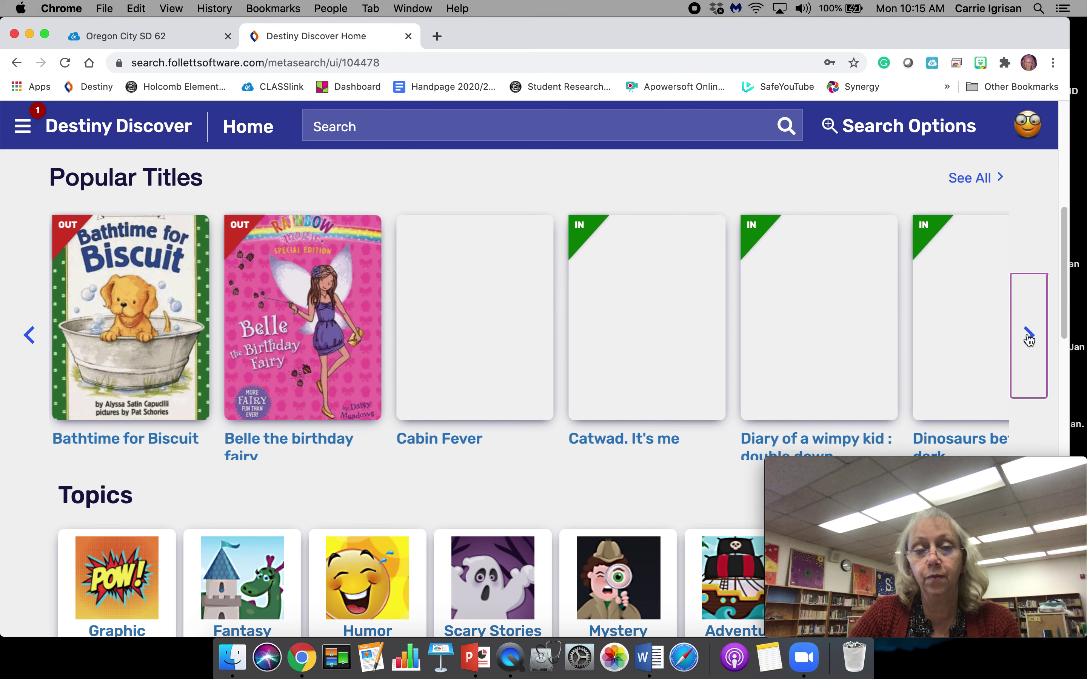
pyautogui.click(1028, 336)
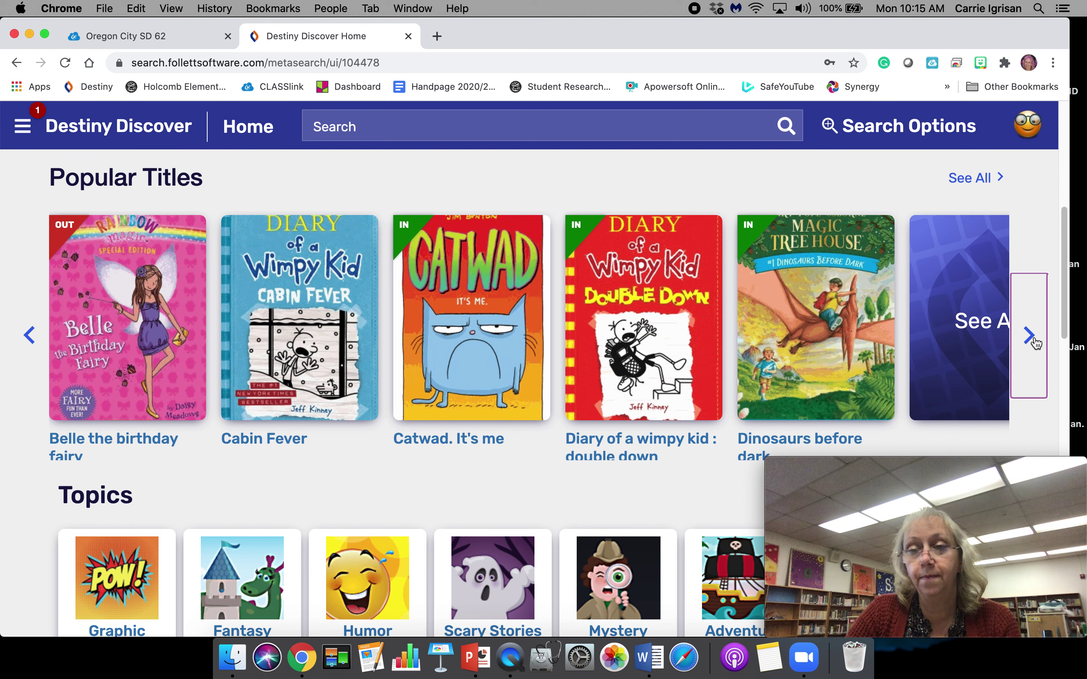
# Open the Scary Stories topic from the home page and look through its book results
pyautogui.scroll(-3, 1034, 344)
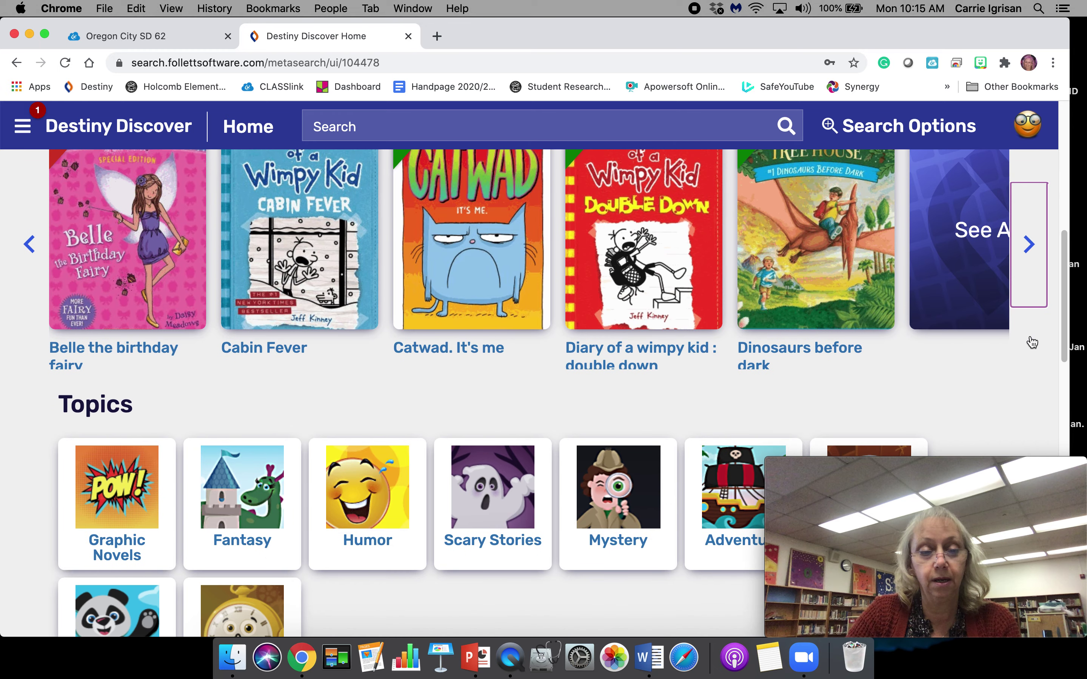
pyautogui.scroll(-4, 1032, 342)
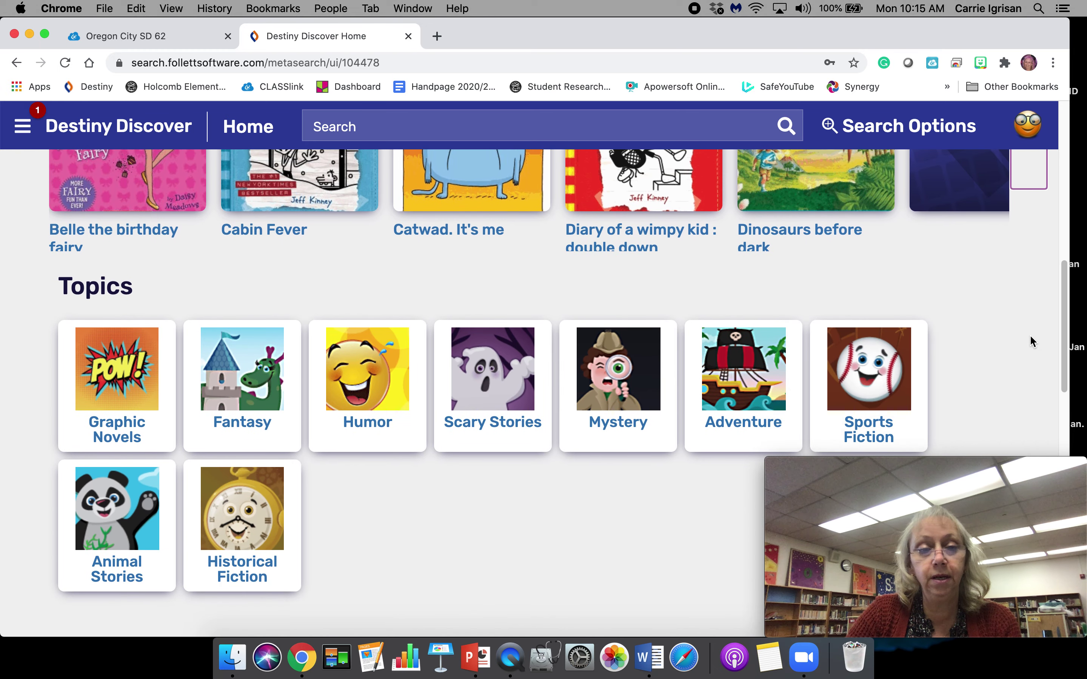
pyautogui.scroll(-2, 1032, 342)
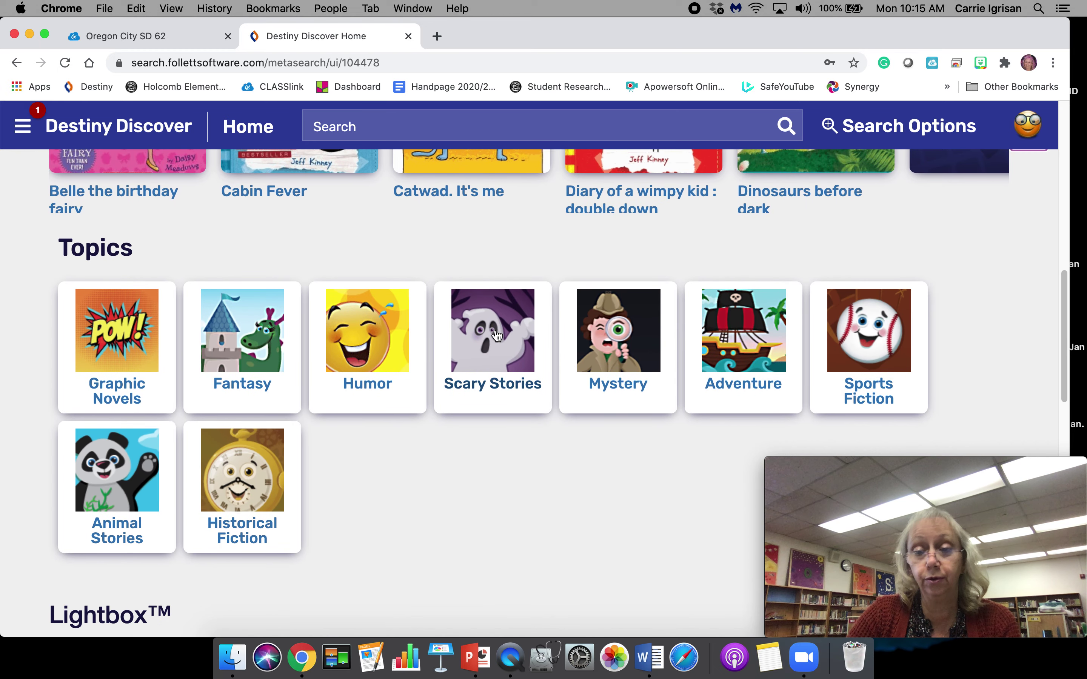
pyautogui.click(496, 336)
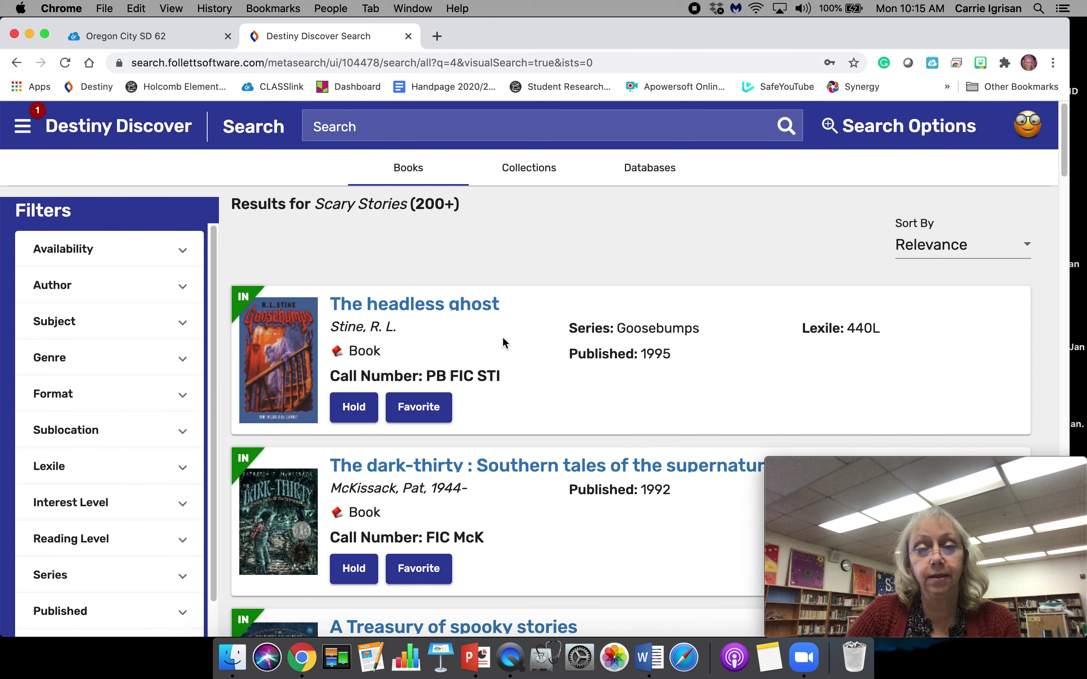
pyautogui.scroll(-1, 503, 342)
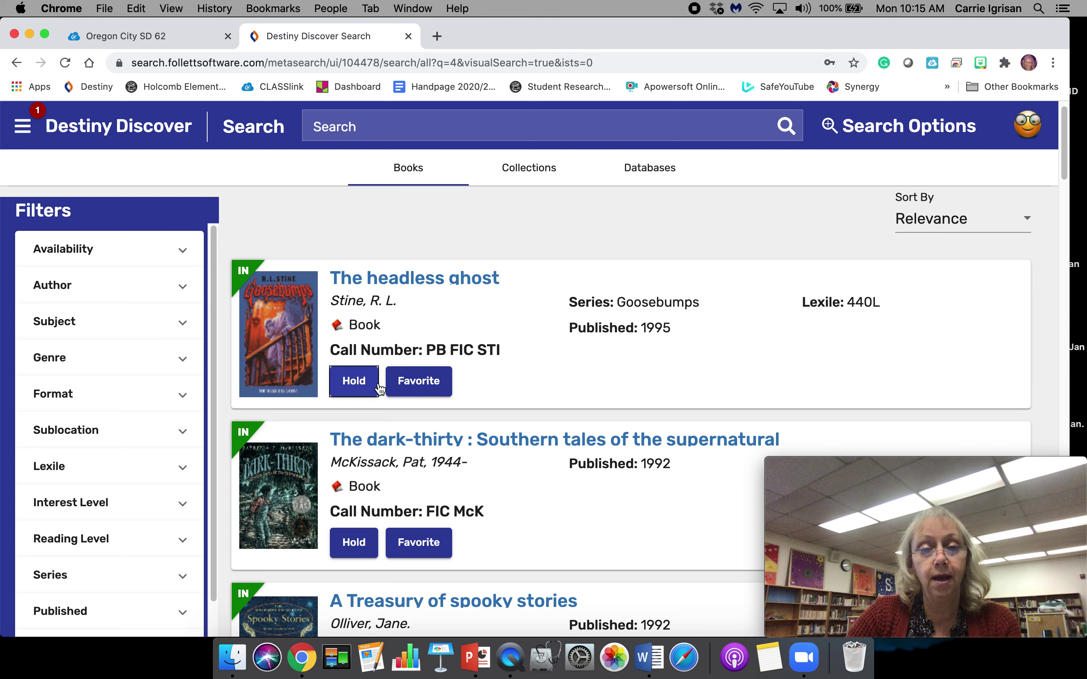
pyautogui.scroll(-4, 520, 334)
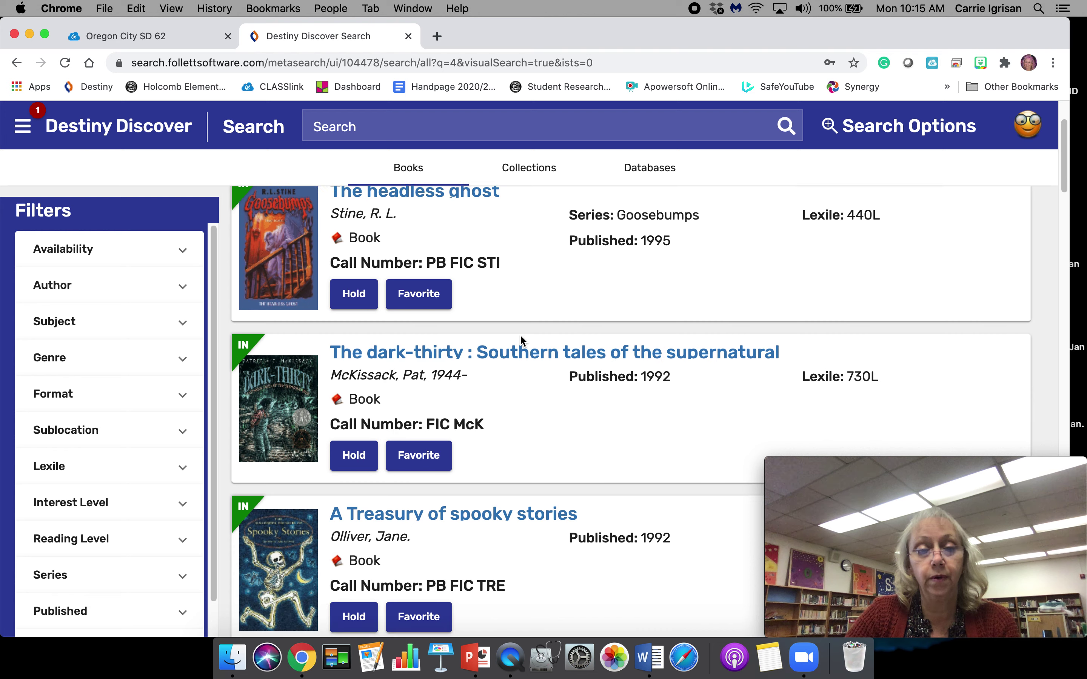
pyautogui.scroll(-10, 519, 335)
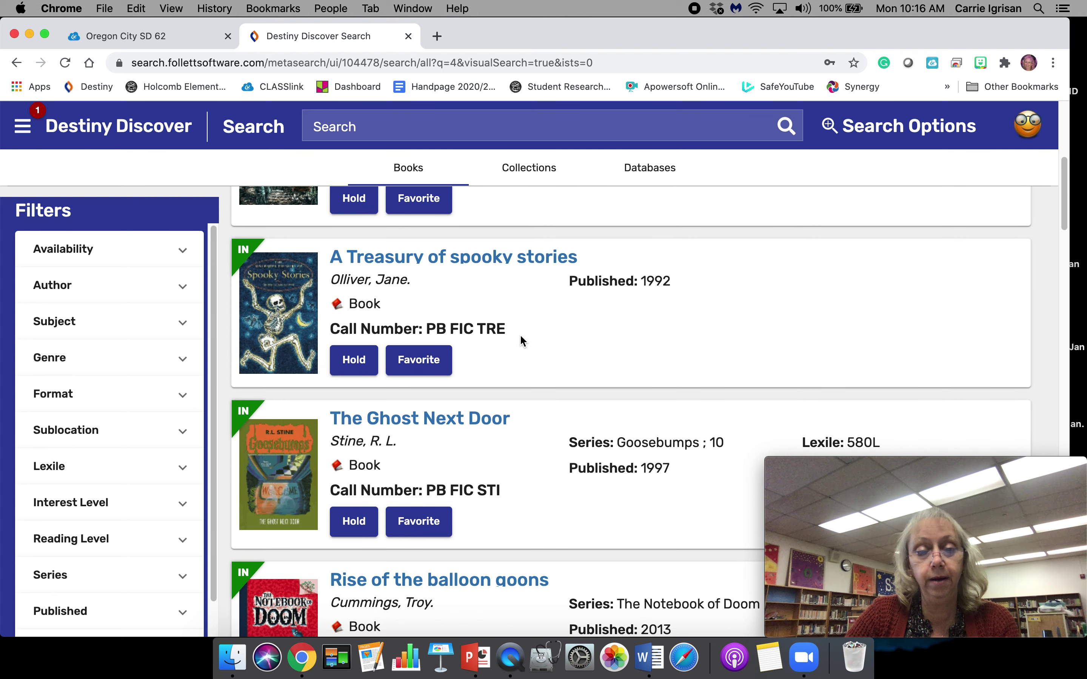
pyautogui.scroll(-8, 520, 336)
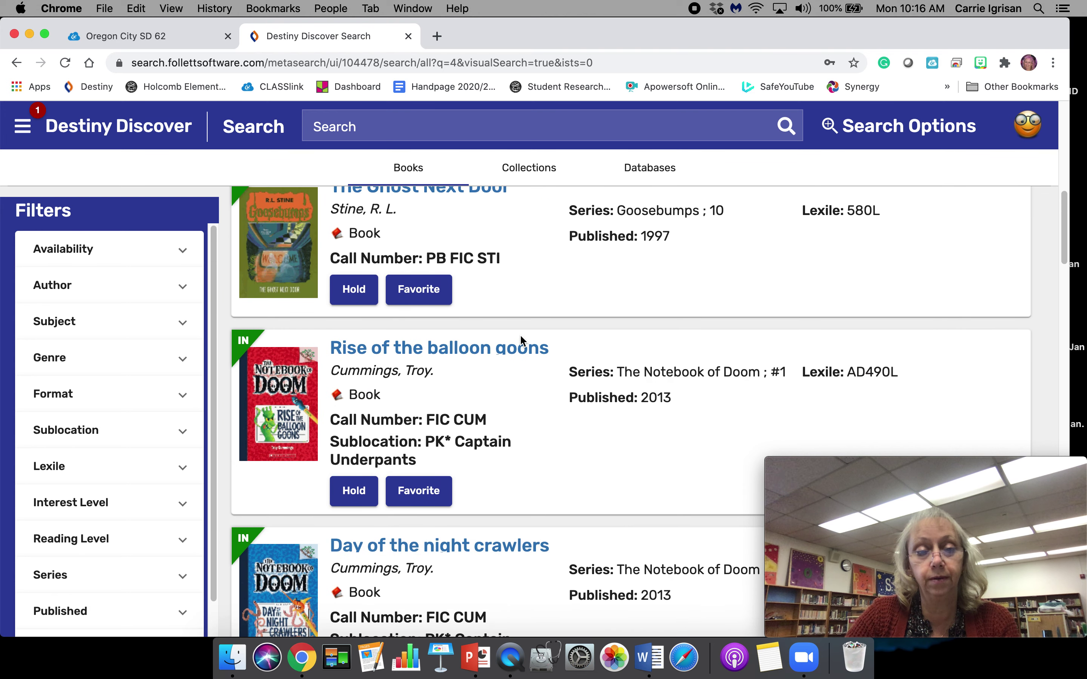